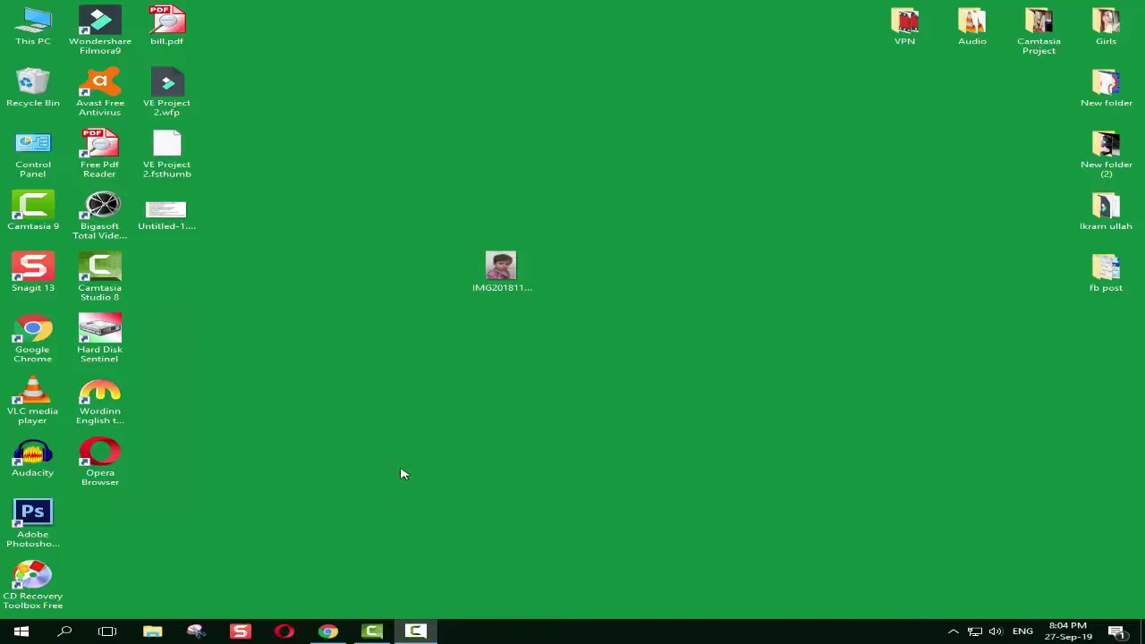
- Try to open the image IMG20181110154715.jpg on the desktop and dismiss the error messages
double_click(513, 288)
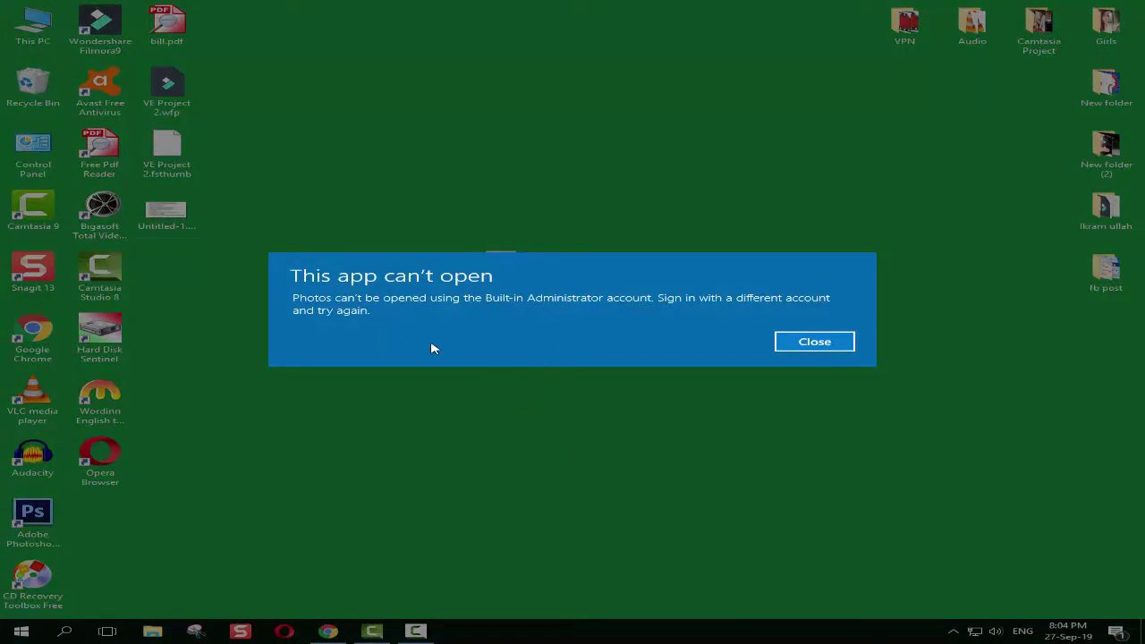
left_click(804, 343)
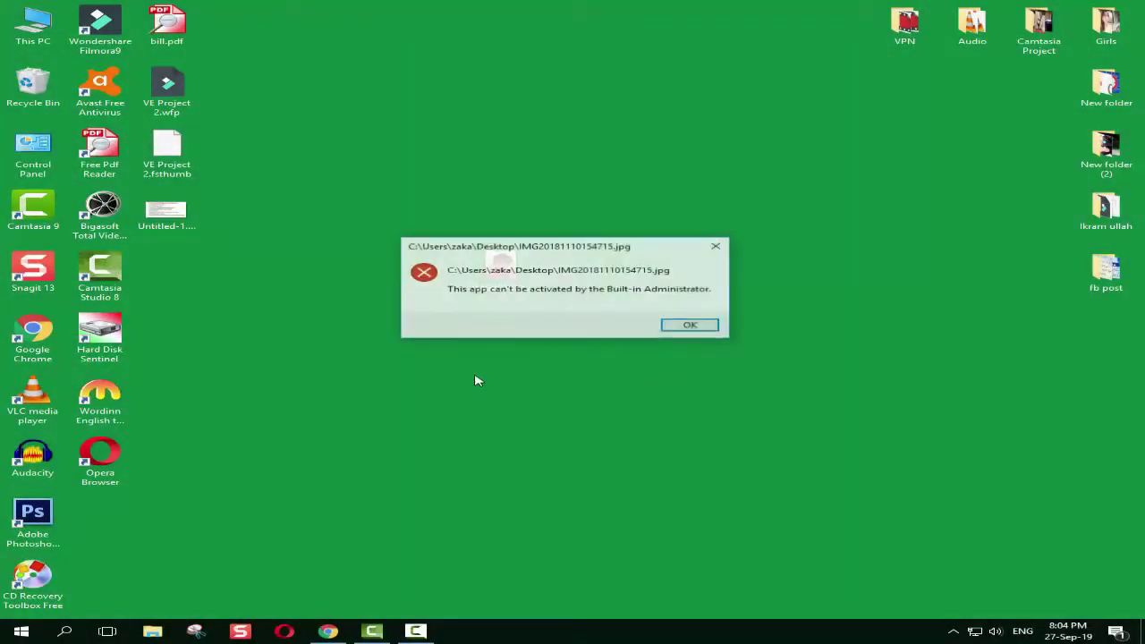
left_click(692, 327)
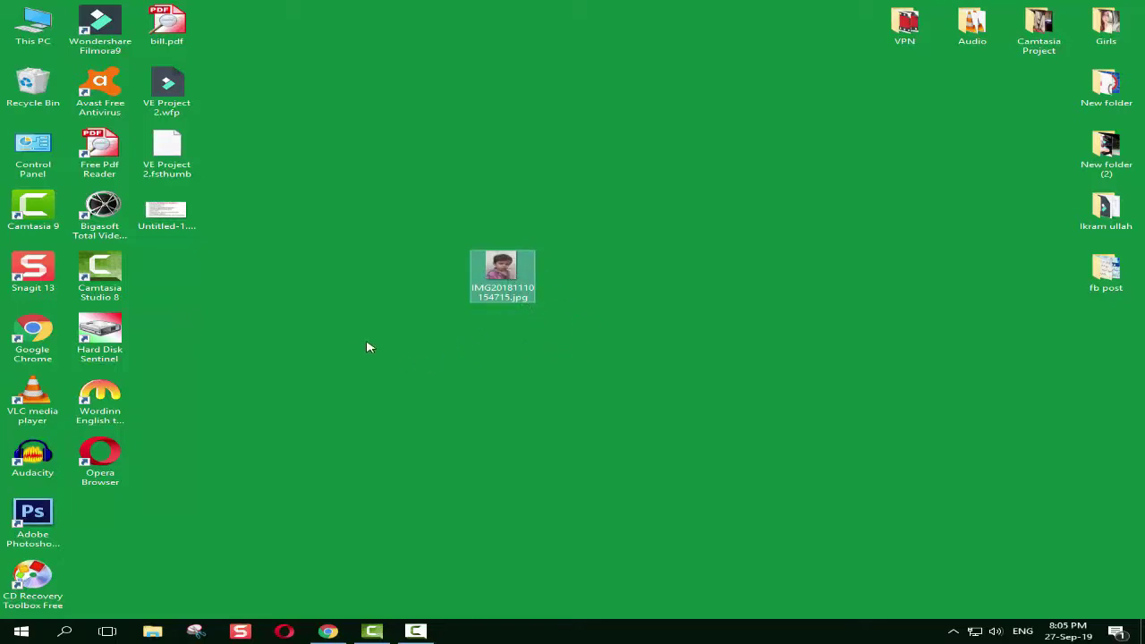
- Create a new text document on the desktop, keeping its default name
right_click(349, 313)
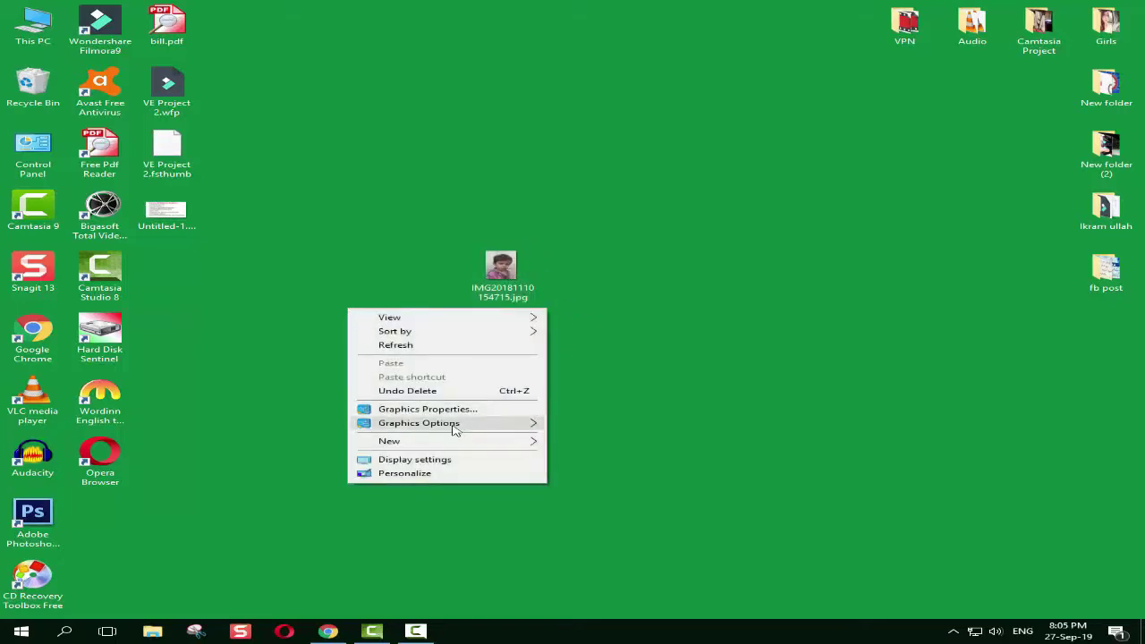
mouse_move(454, 441)
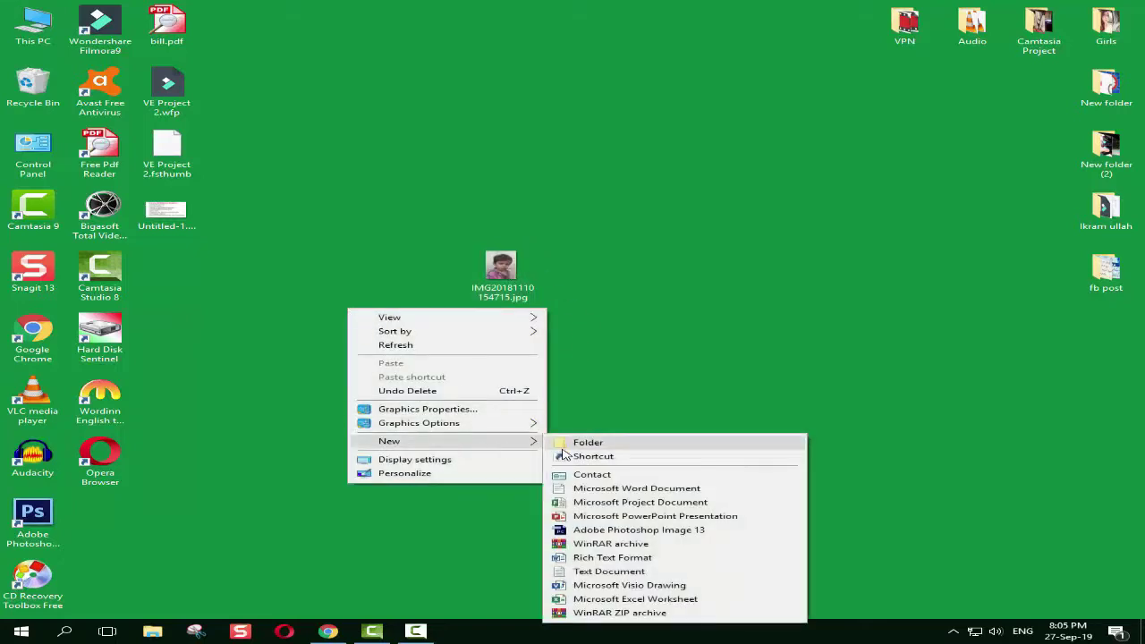
left_click(608, 572)
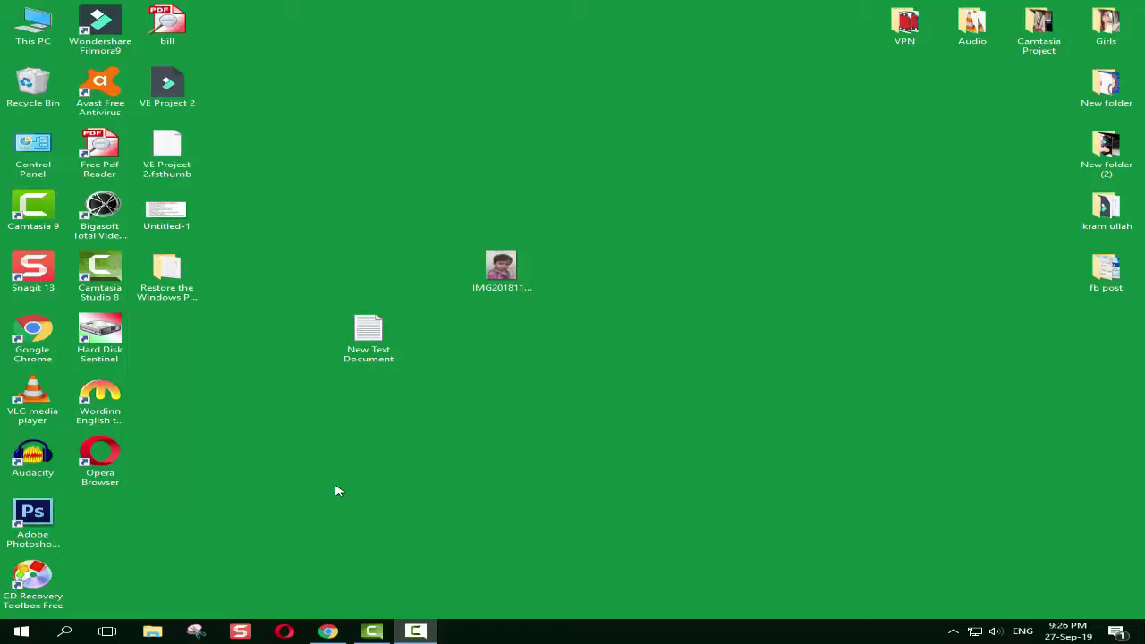
- In Chrome, copy the full text of the blog post "Restore the Windows Photo Viewer on Windows 10" and minimize the browser
left_click(330, 632)
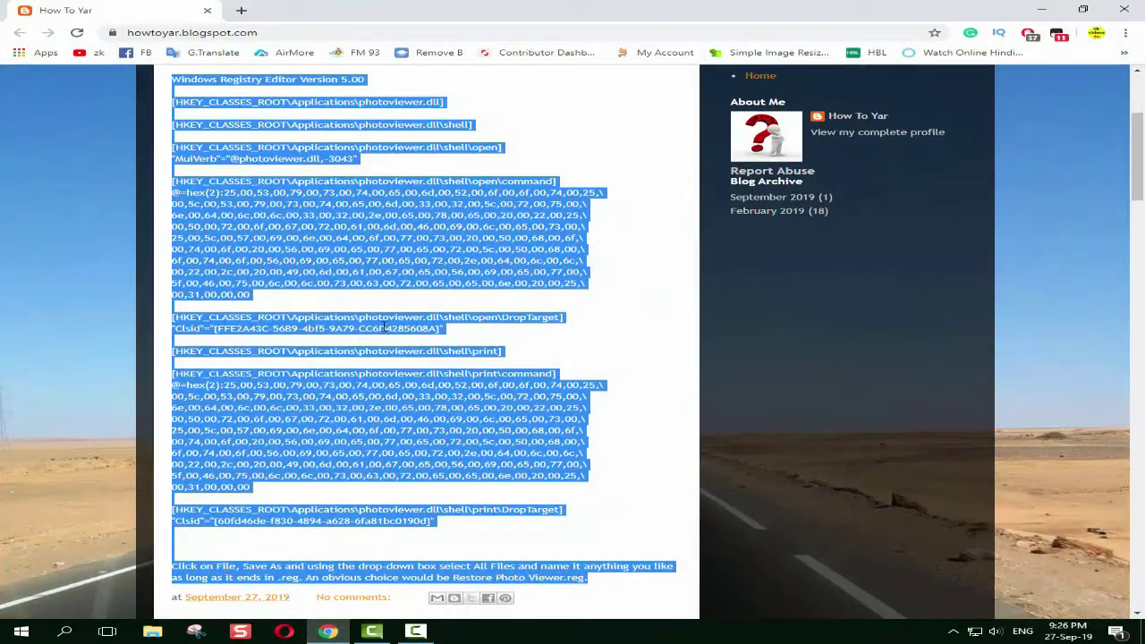
scroll(479, 331, "up", 3)
left_click(479, 332)
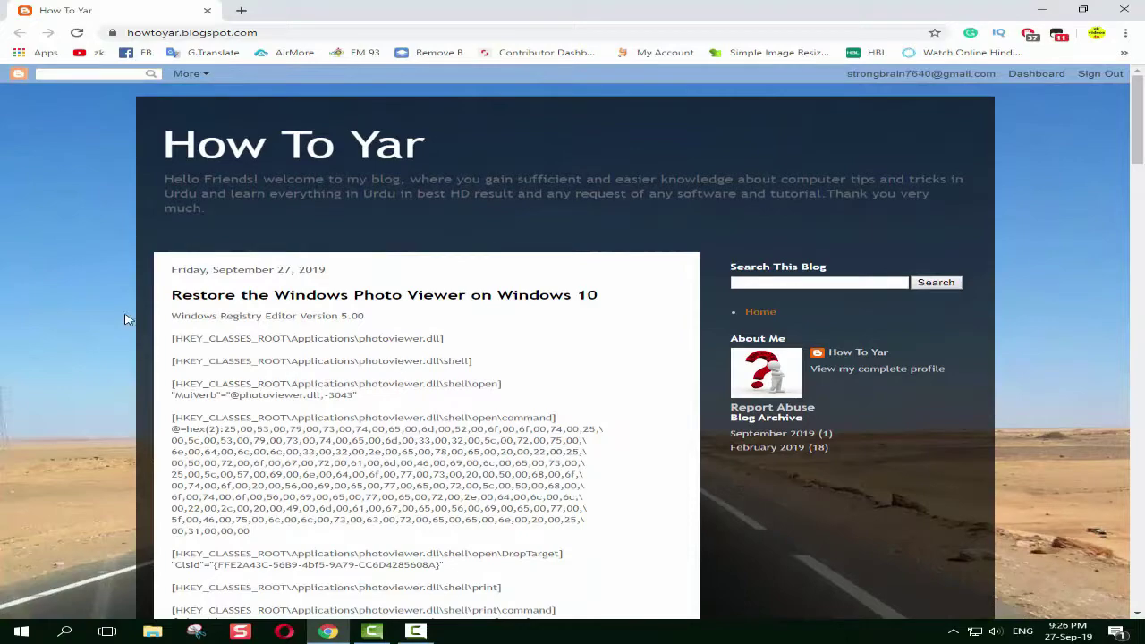
left_click_drag(174, 318, 602, 494)
right_click(338, 350)
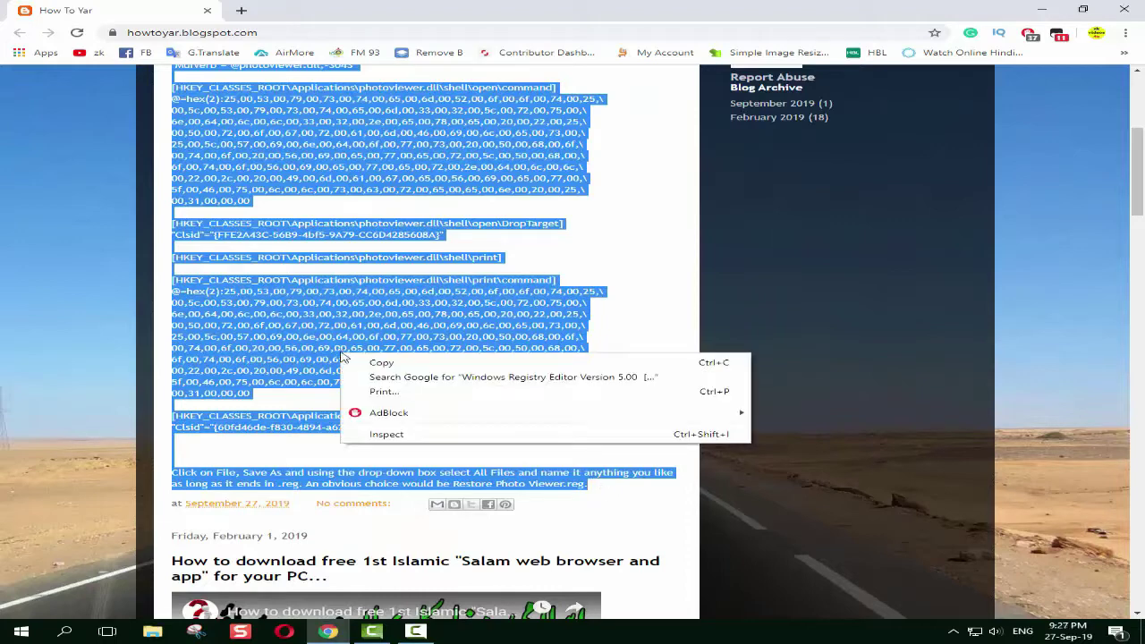
left_click(389, 363)
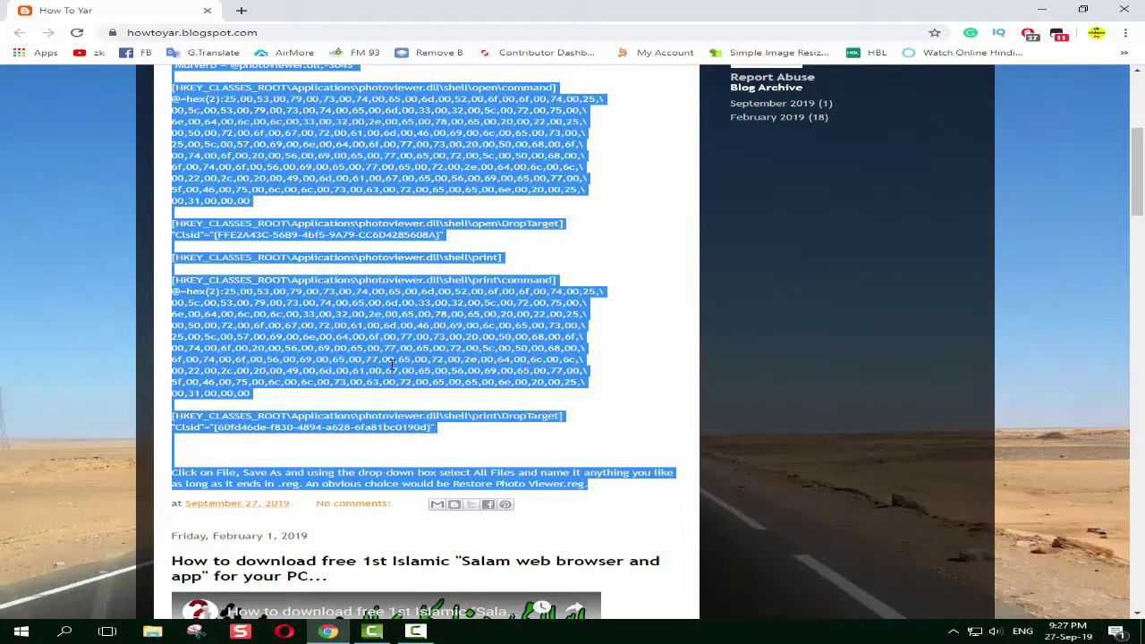
left_click(1042, 10)
- Paste the copied registry code into New Text Document in Notepad, then save and close the file
double_click(374, 329)
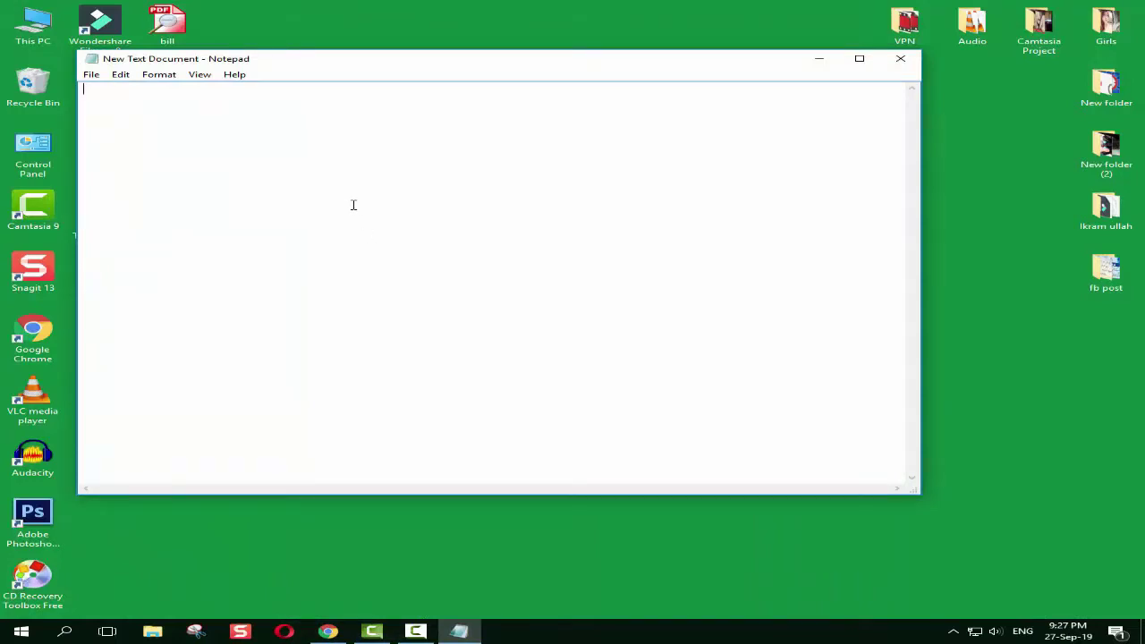
right_click(303, 157)
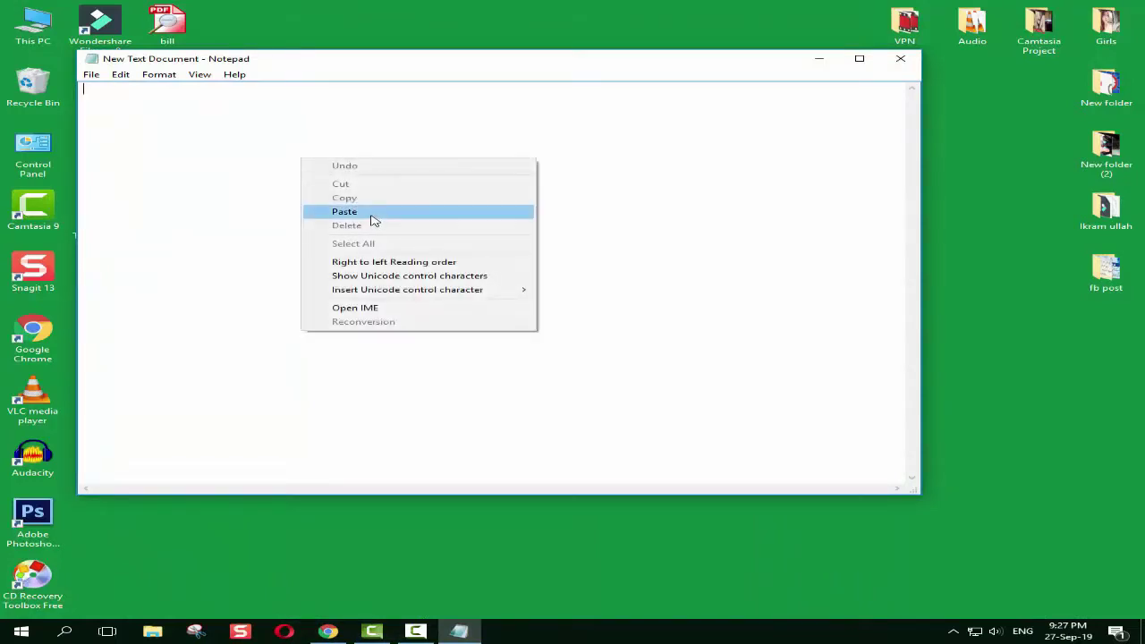
left_click(374, 219)
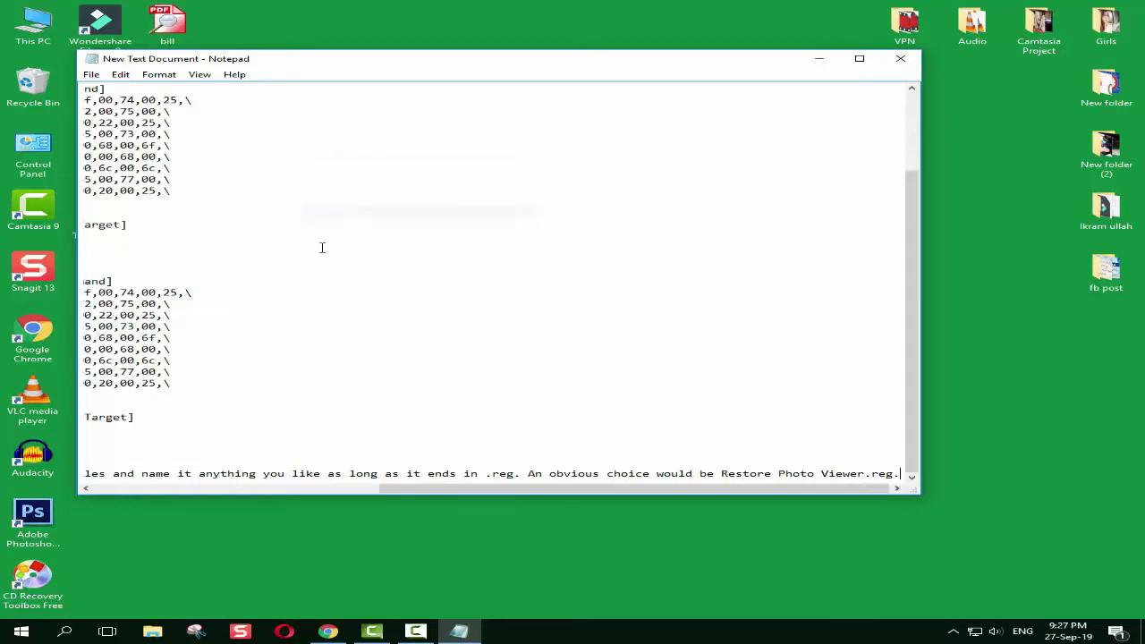
left_click_drag(463, 490, 141, 496)
left_click(901, 58)
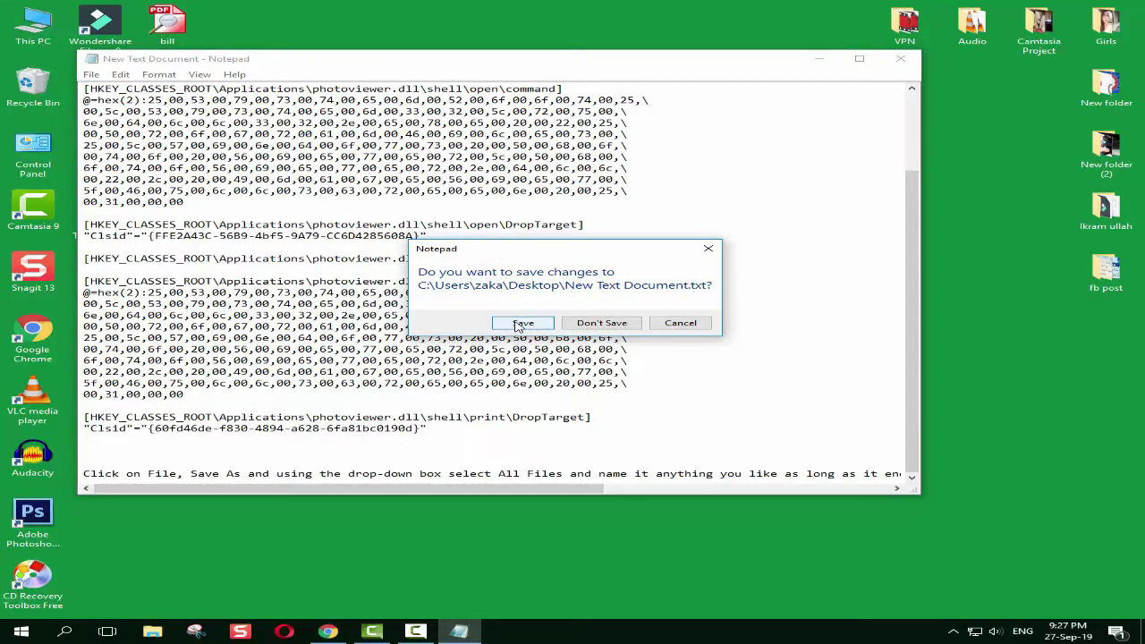
left_click(519, 324)
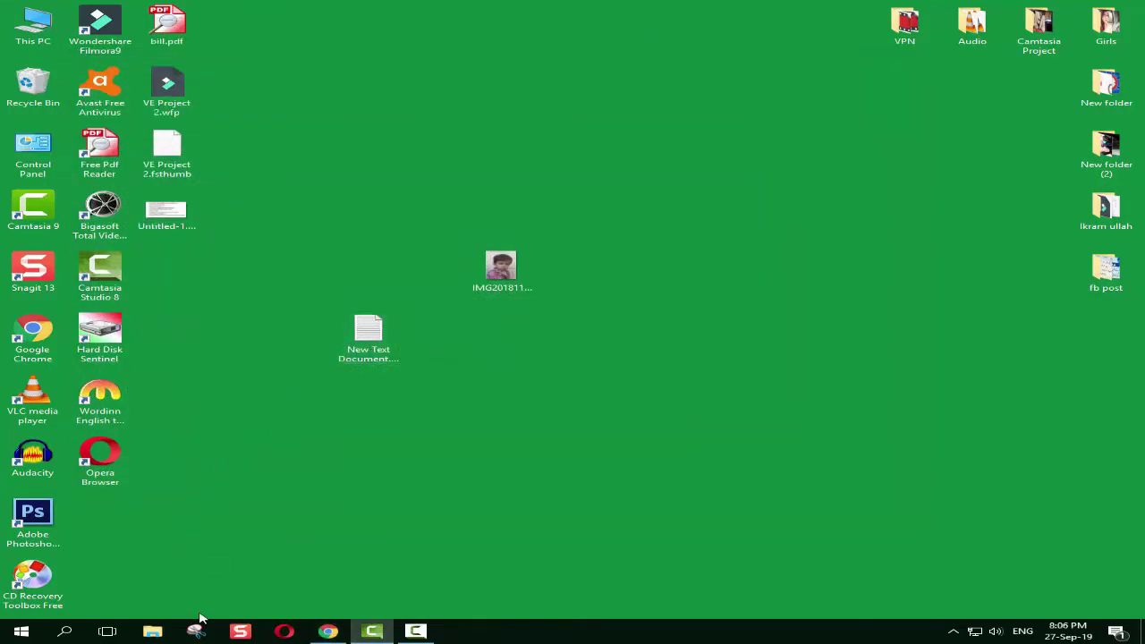
- Check in File Explorer's view options whether file name extensions are shown, then close the window
left_click(154, 632)
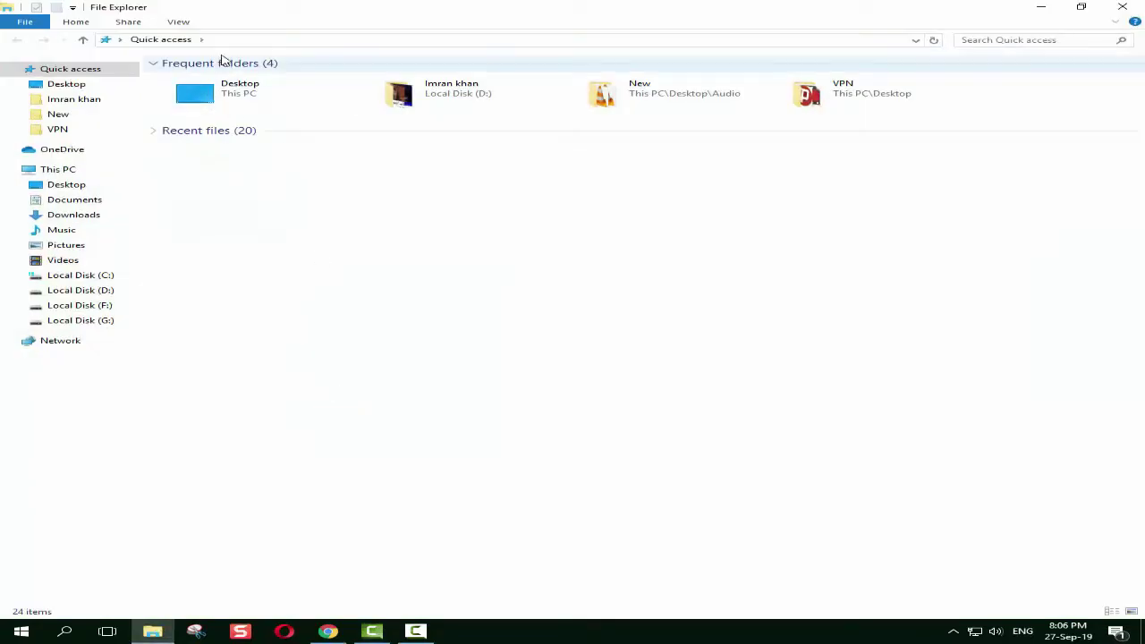
left_click(178, 23)
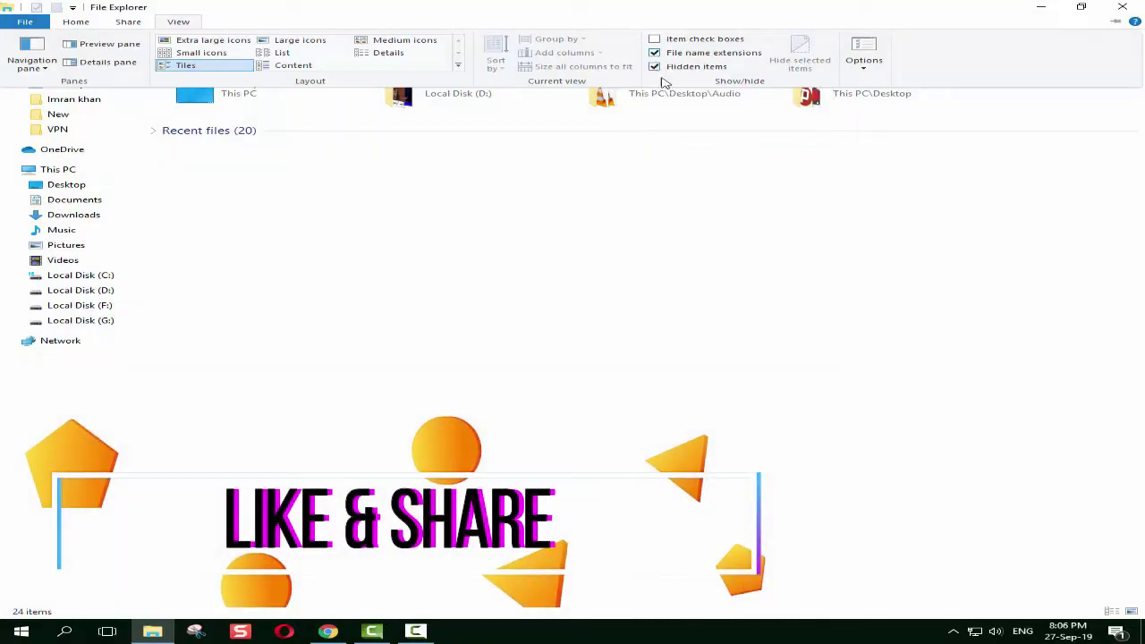
left_click(1123, 9)
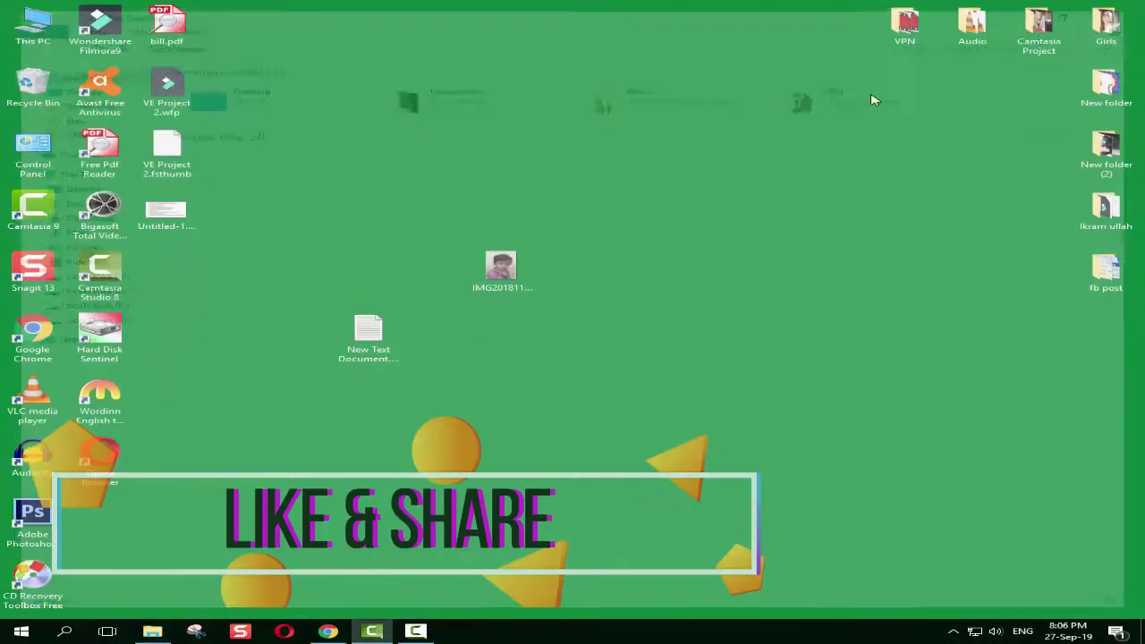
- Review the registry code in New Text Document.txt through to its last entry and close it
double_click(368, 361)
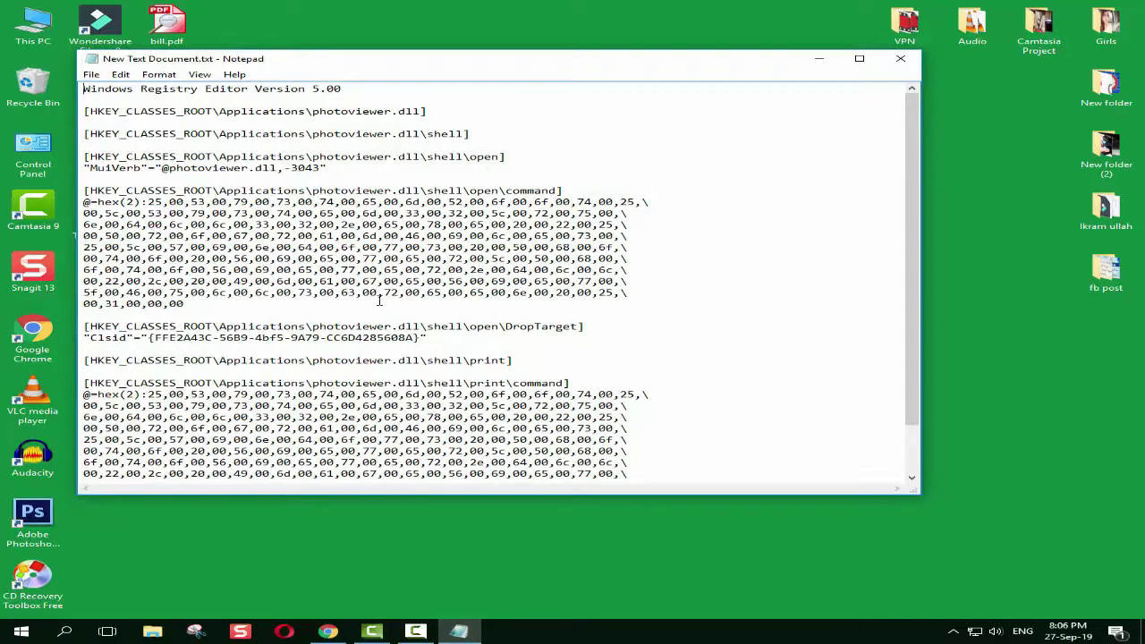
scroll(379, 302, "down", 2)
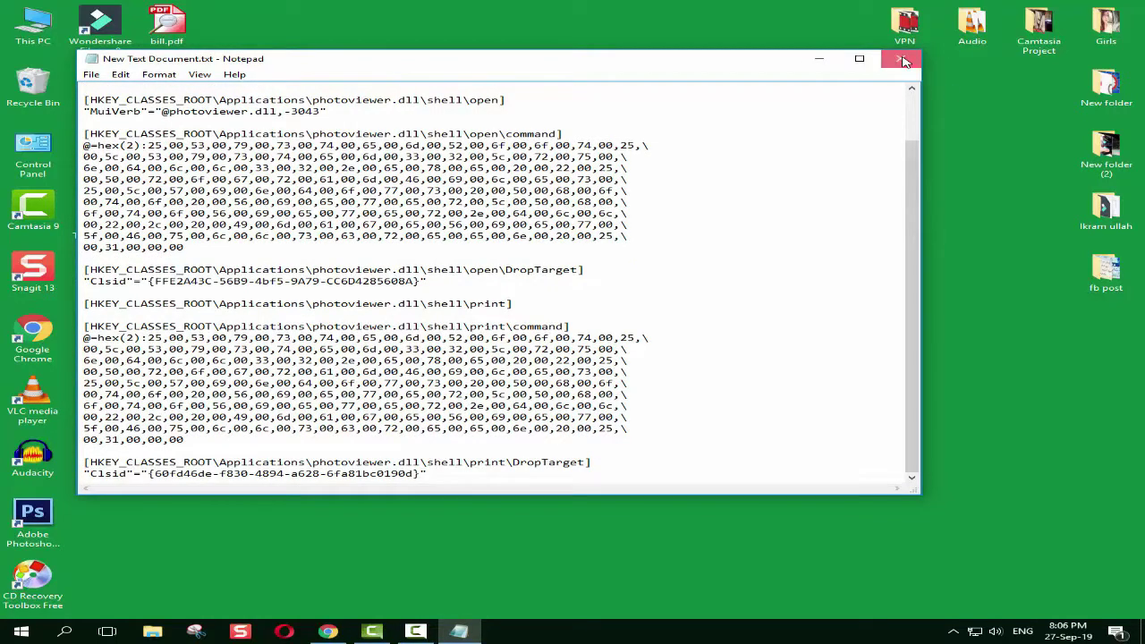
left_click(902, 60)
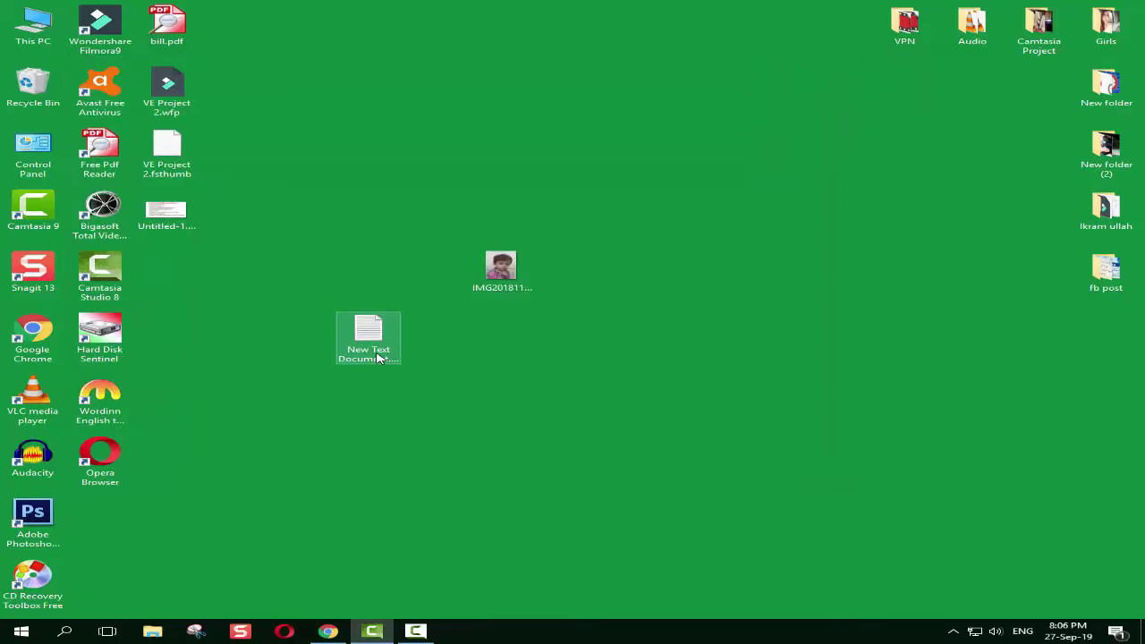
- Rename New Text Document.txt as "Restre Photo Viewer.reg" and accept the extension change
right_click(375, 346)
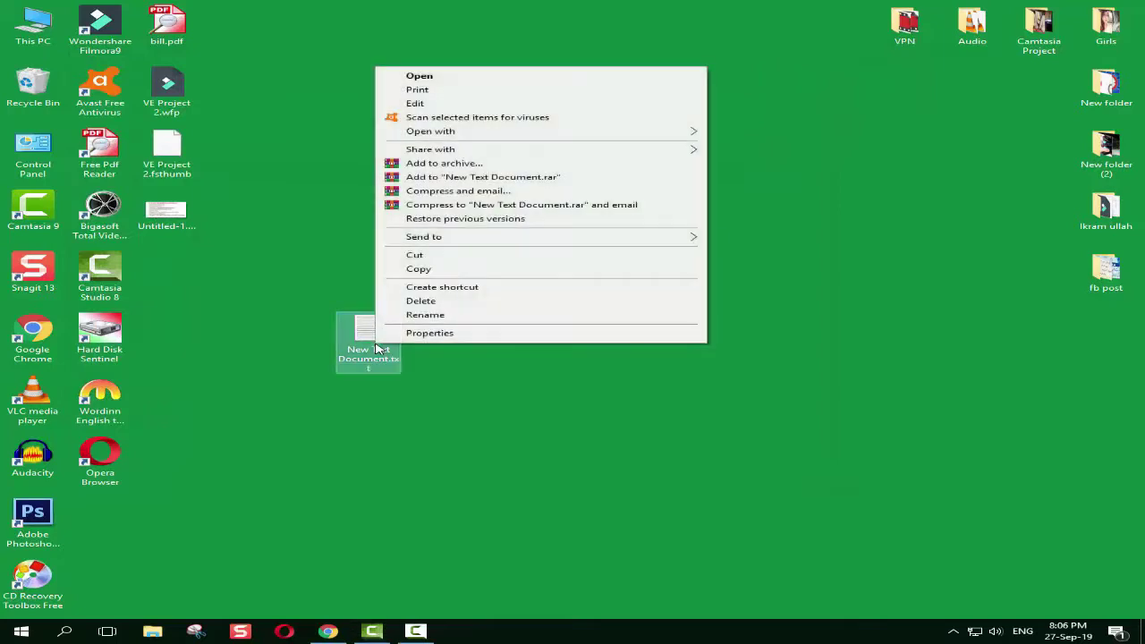
left_click(426, 315)
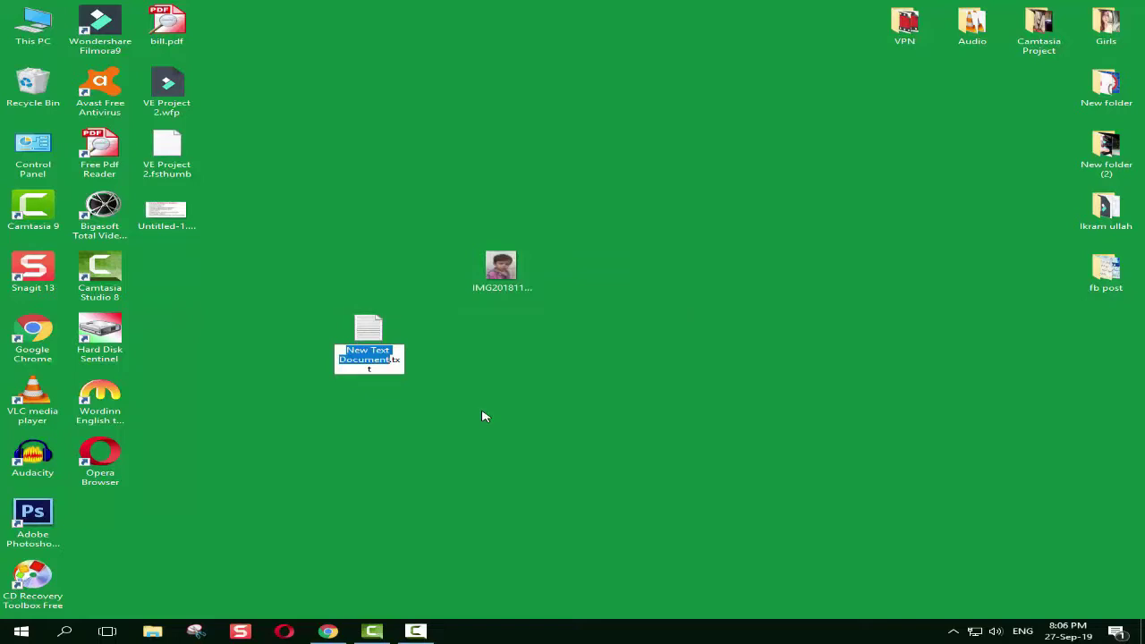
type("Restre")
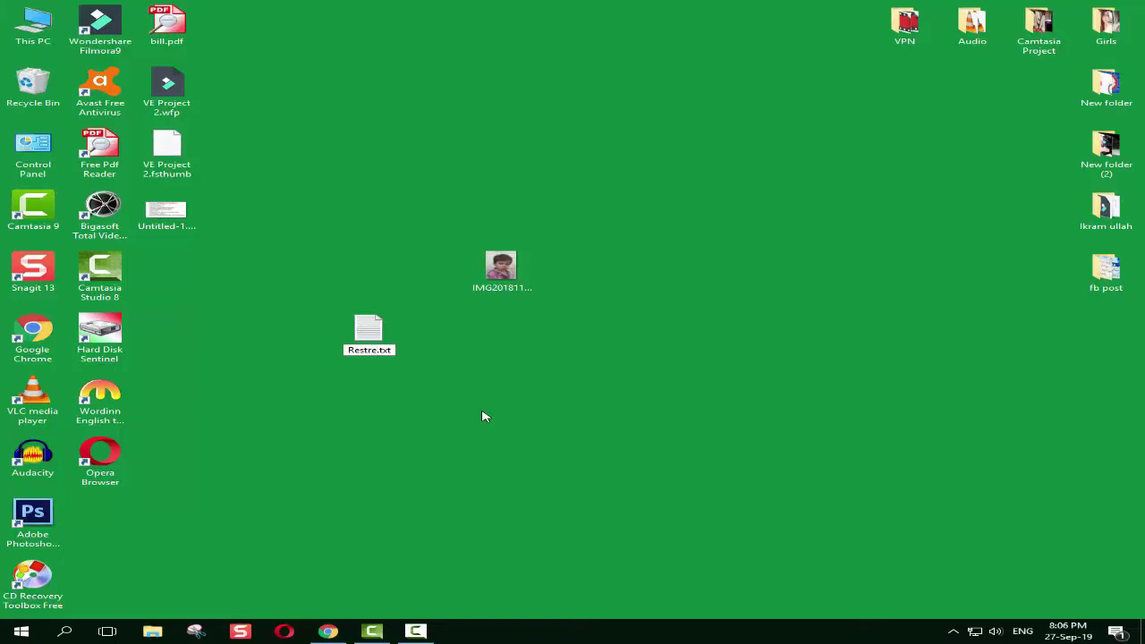
type(" Photo")
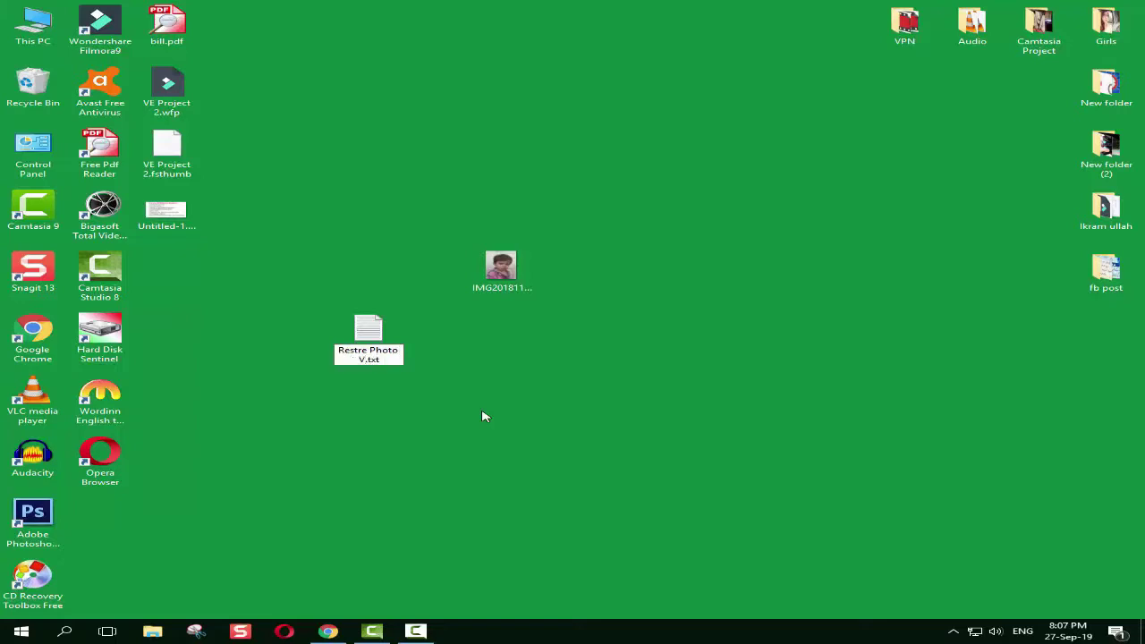
type(" Viewer.reg")
key("BackSpace")
key("BackSpace")
key("BackSpace")
key("BackSpace")
key("Return")
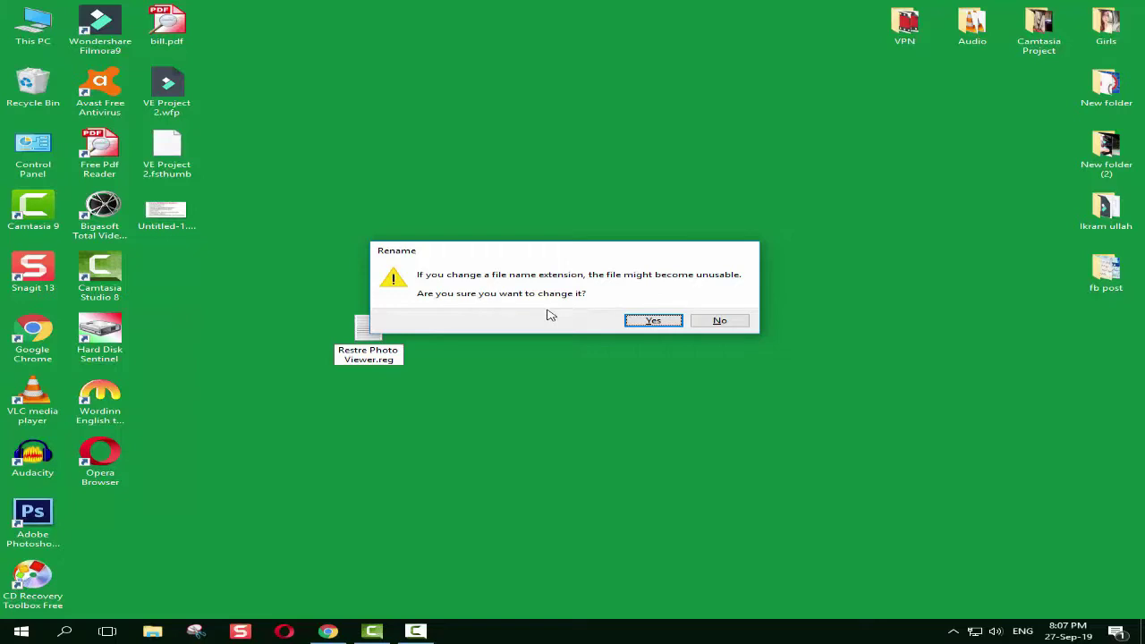
left_click(653, 321)
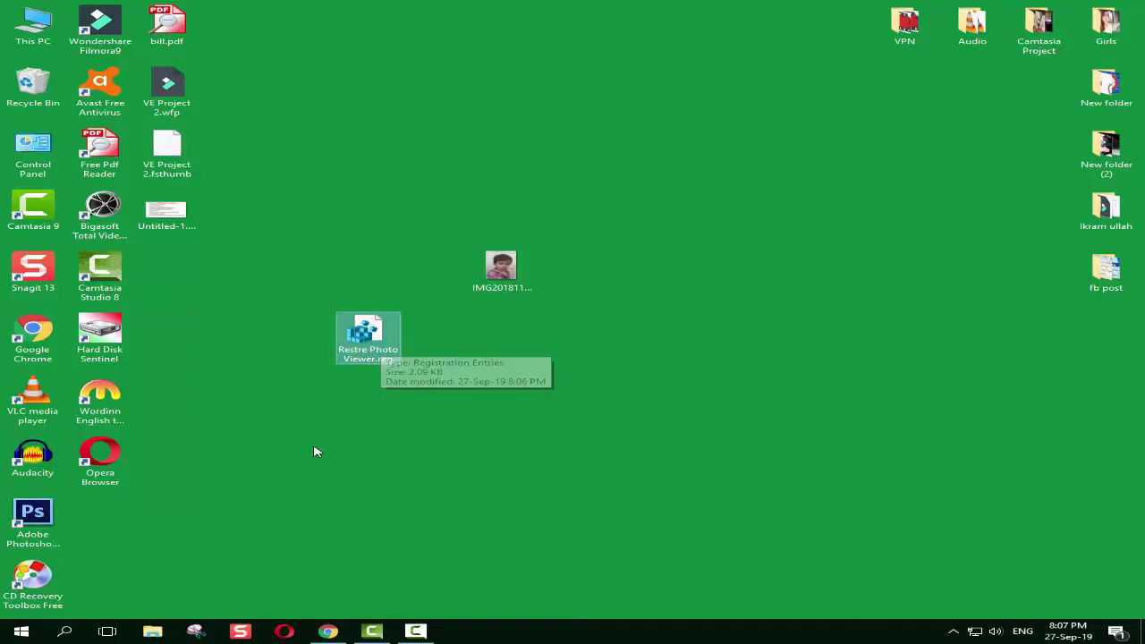
- Merge Restre Photo Viewer.reg into the Windows registry, accepting the confirmation and closing the completion message
double_click(376, 349)
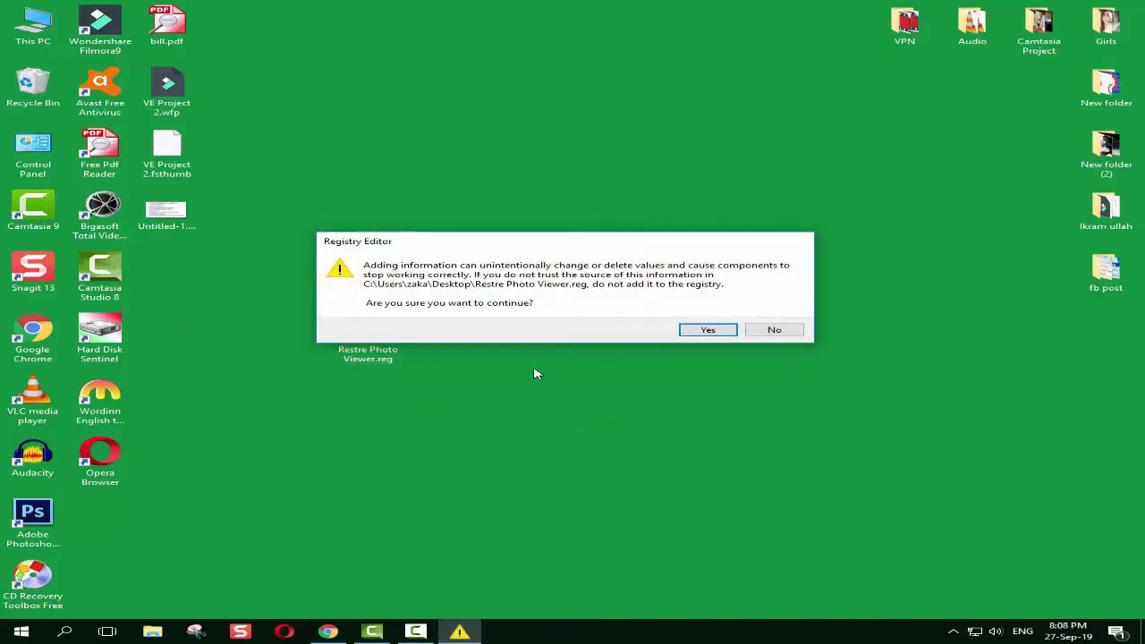
left_click(706, 330)
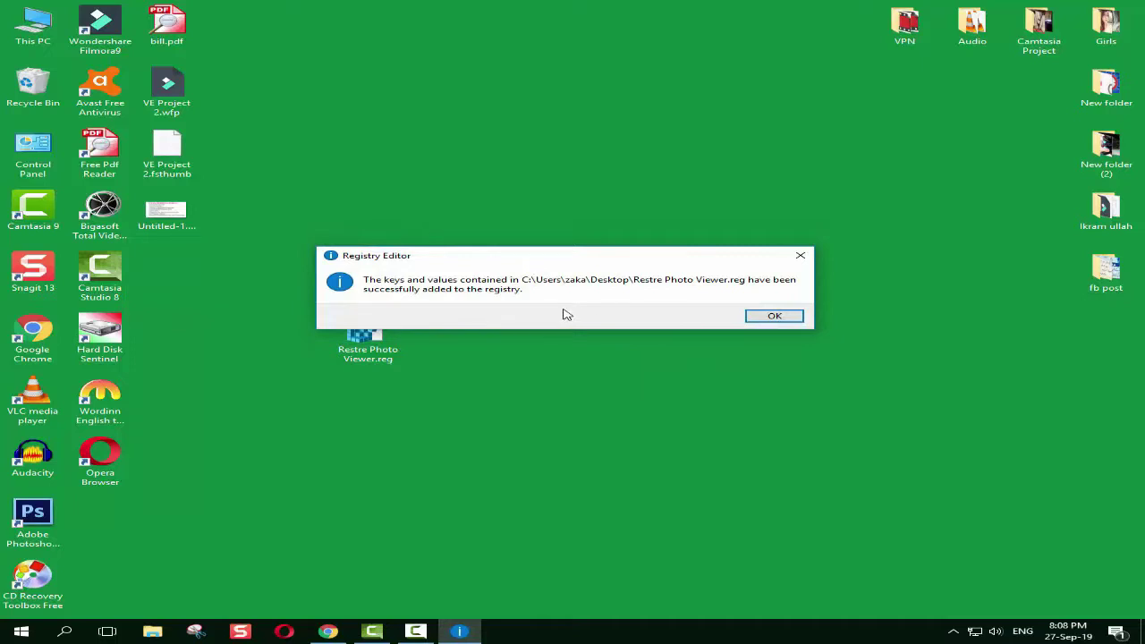
left_click(769, 319)
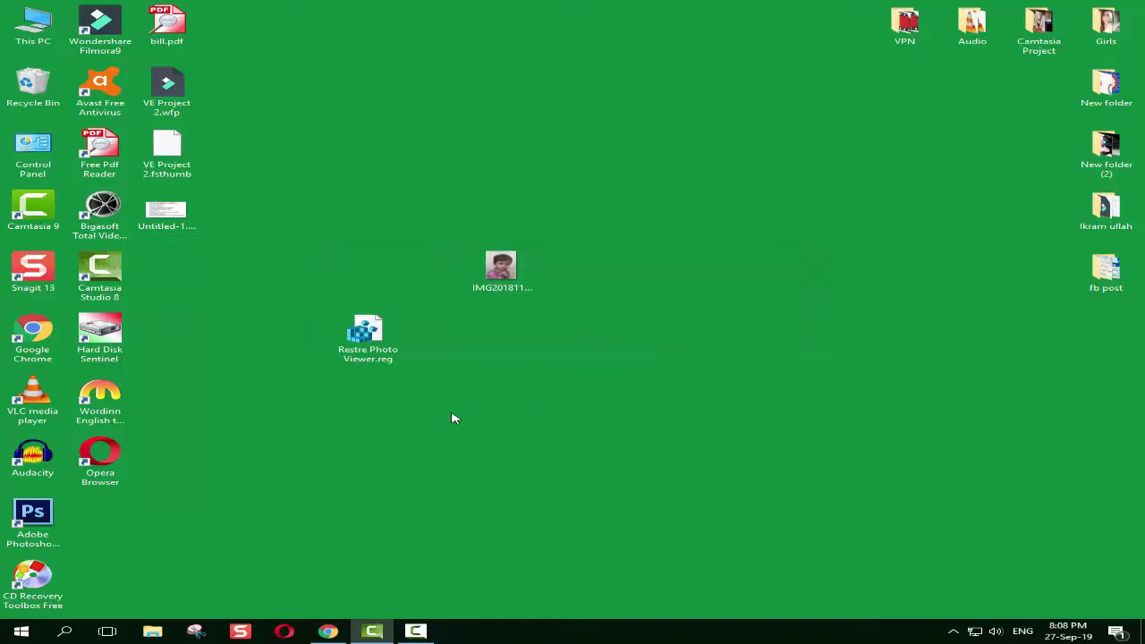
- Move Restre Photo Viewer.reg below the Untitled-1 icon on the desktop and refresh the desktop
left_click_drag(367, 342, 221, 315)
right_click(396, 404)
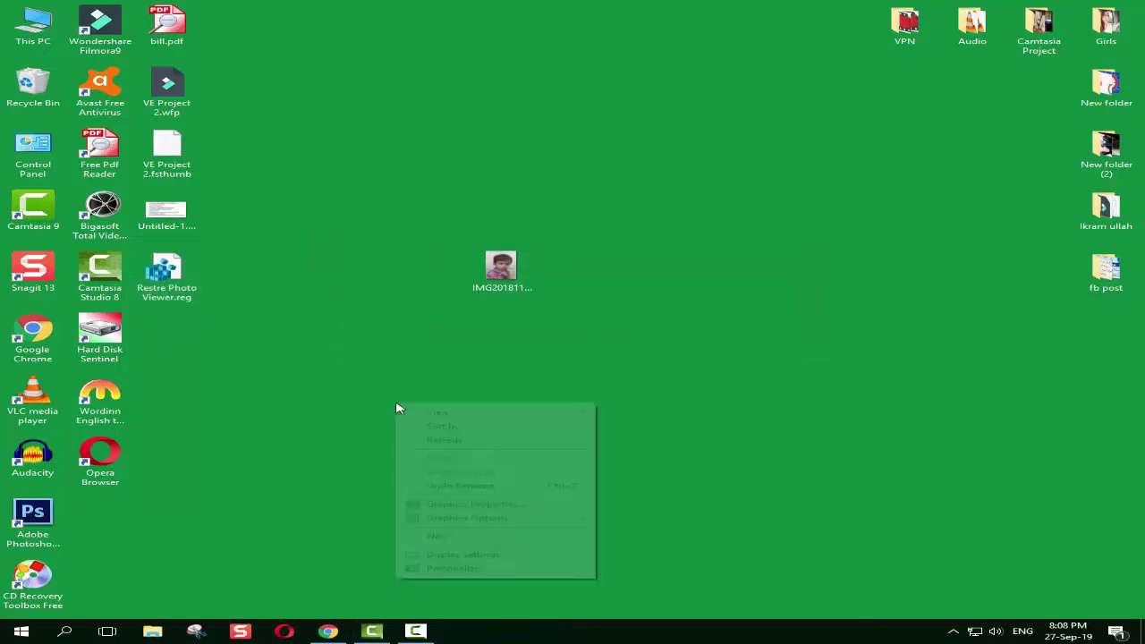
left_click(471, 445)
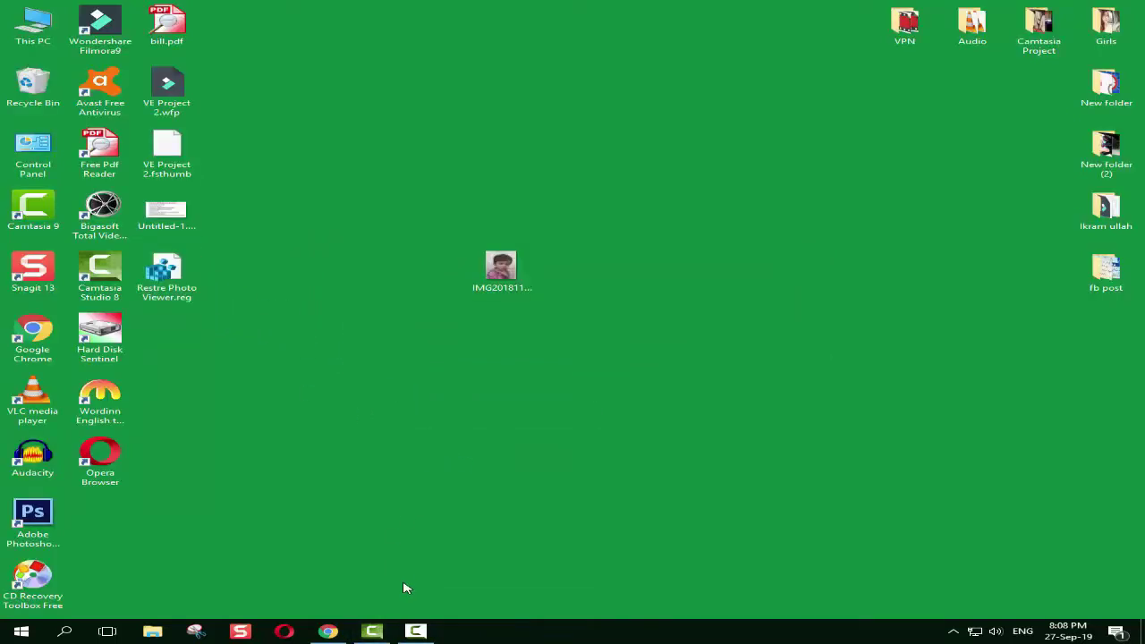
- Restart the PC to apply the registry changes
left_click(22, 632)
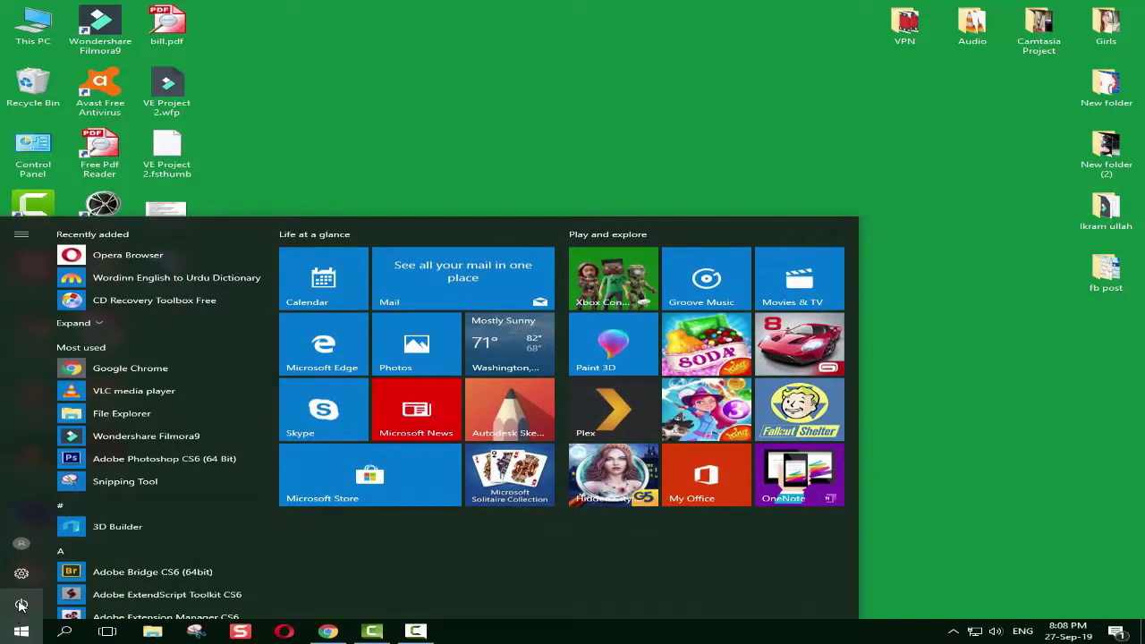
left_click(22, 605)
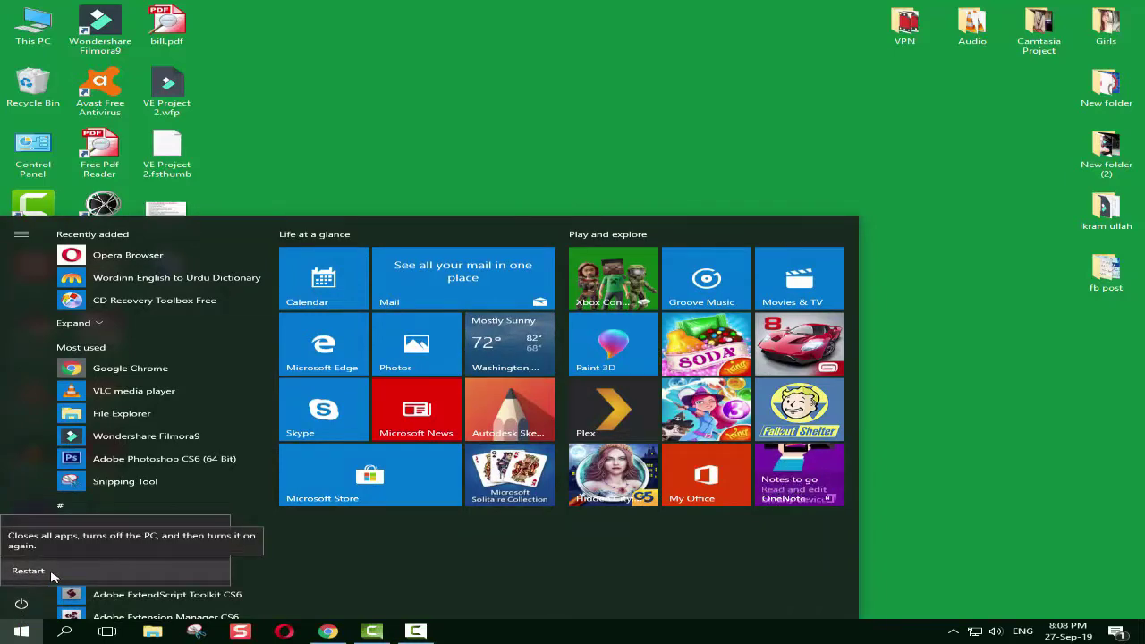
left_click(27, 571)
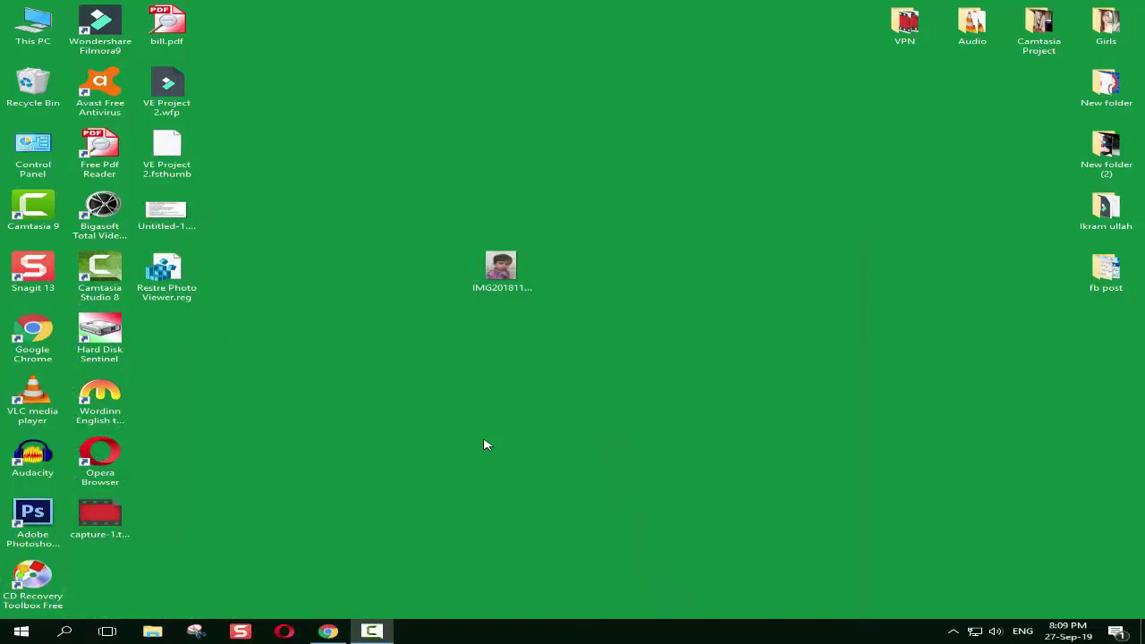
- Try to open the desktop image IMG20181110154715.jpg with its default app and close the message dialogs
double_click(505, 278)
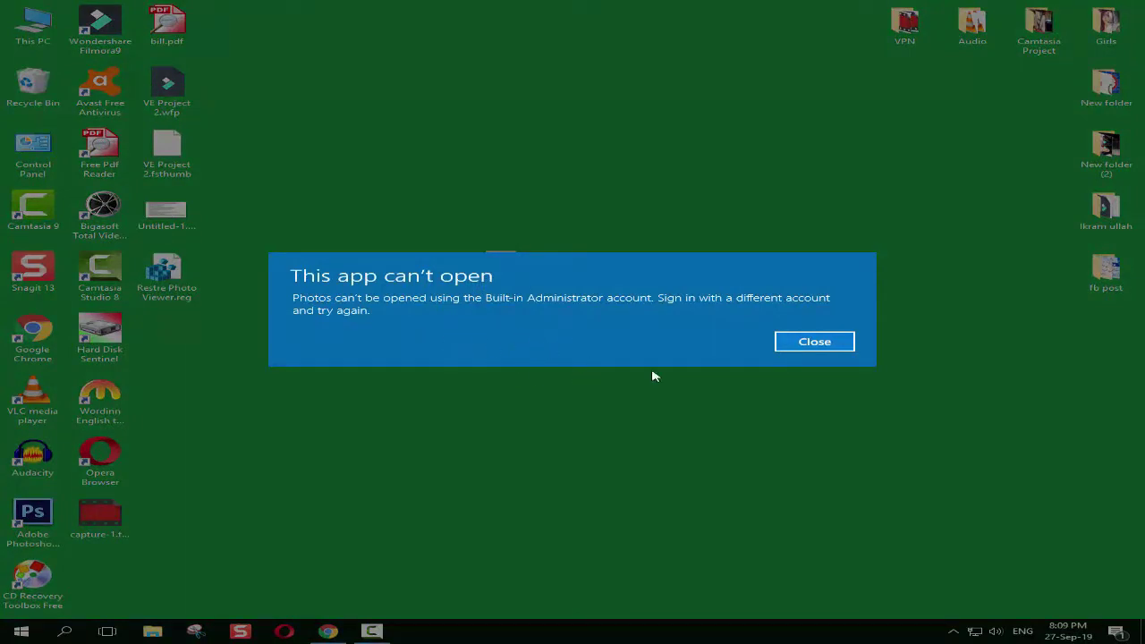
left_click(813, 346)
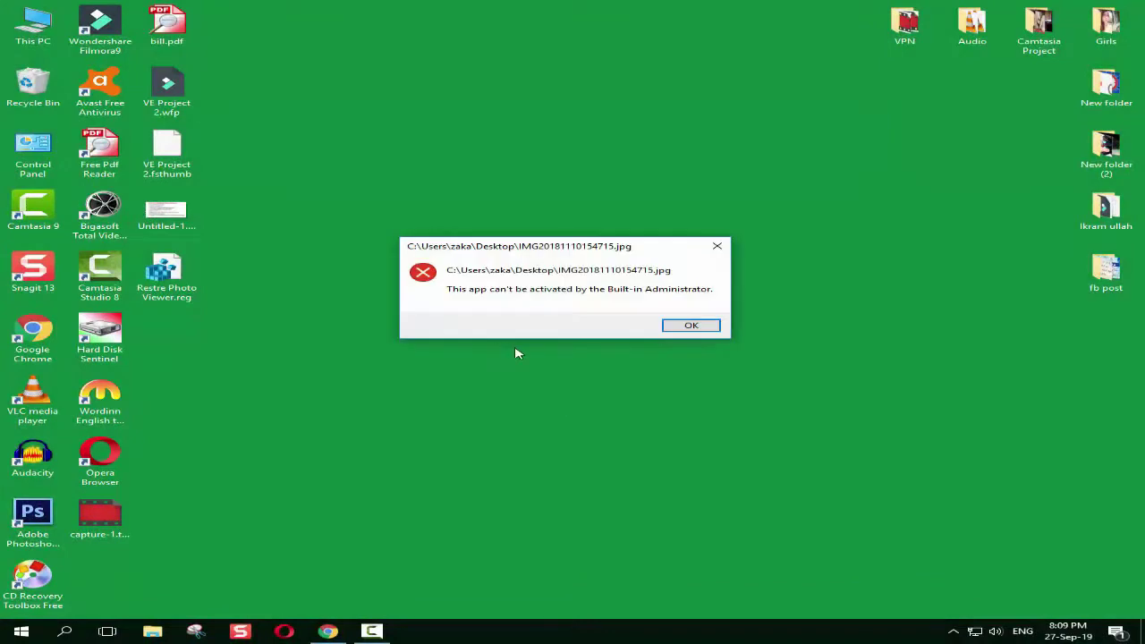
left_click(691, 325)
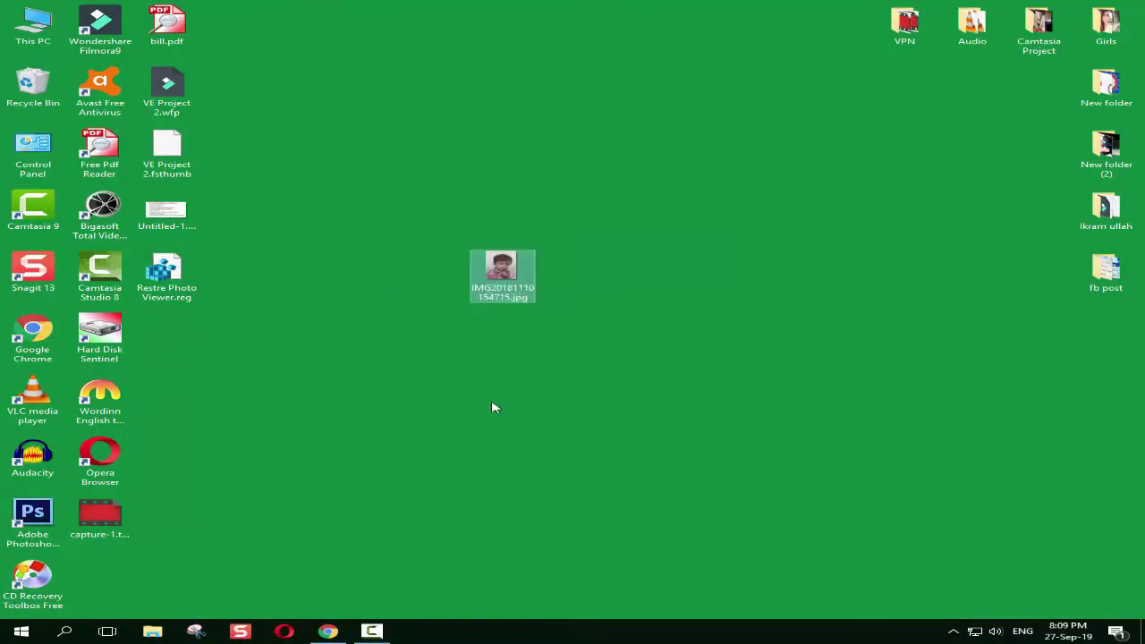
- Open IMG20181110154715.jpg with Windows Photo Viewer from the full app list, making it the app always used for .jpg files
right_click(502, 285)
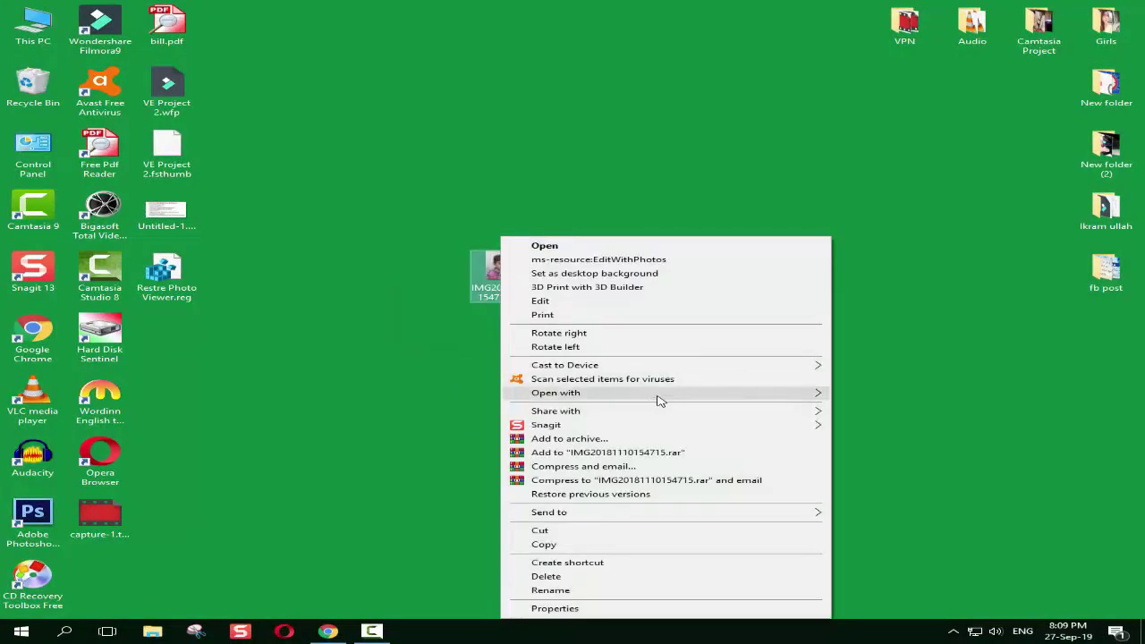
mouse_move(683, 396)
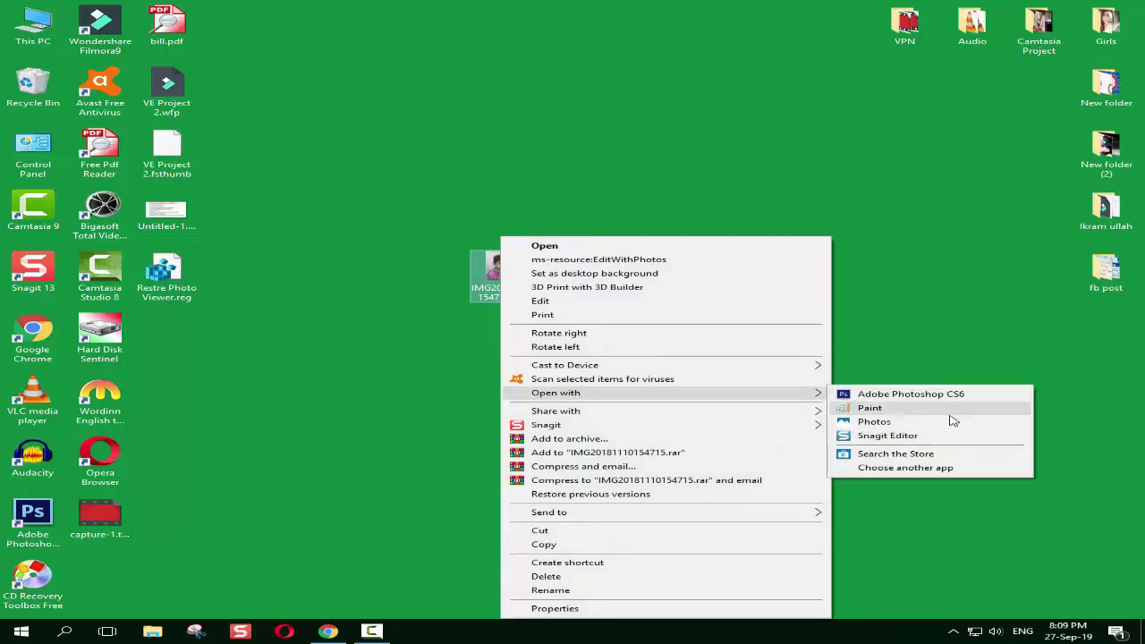
left_click(904, 468)
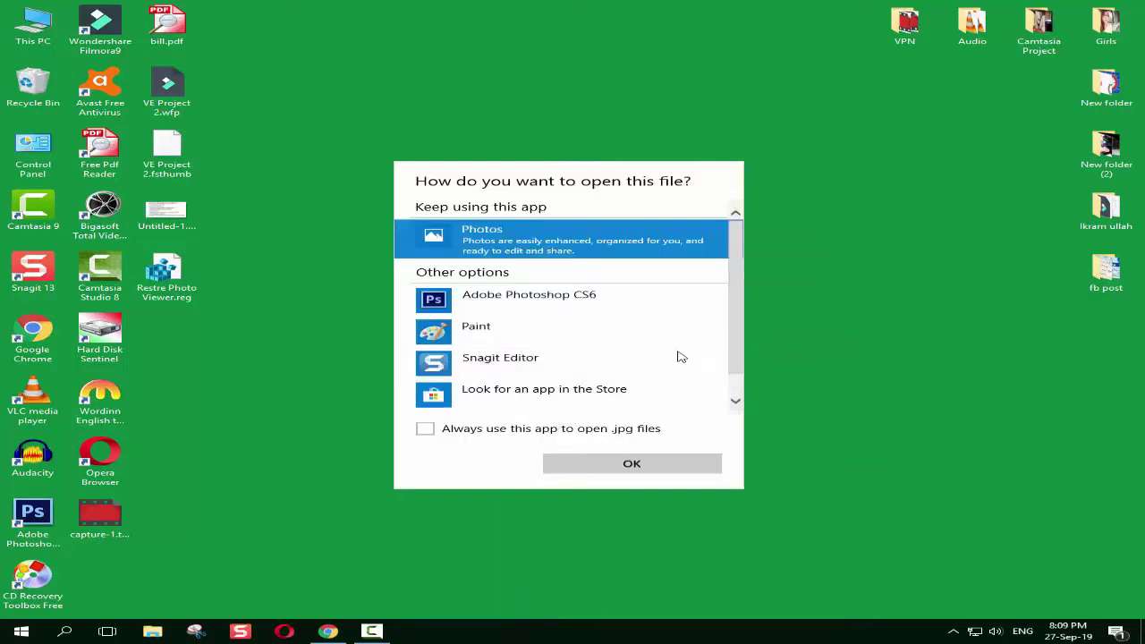
scroll(595, 340, "down", 1)
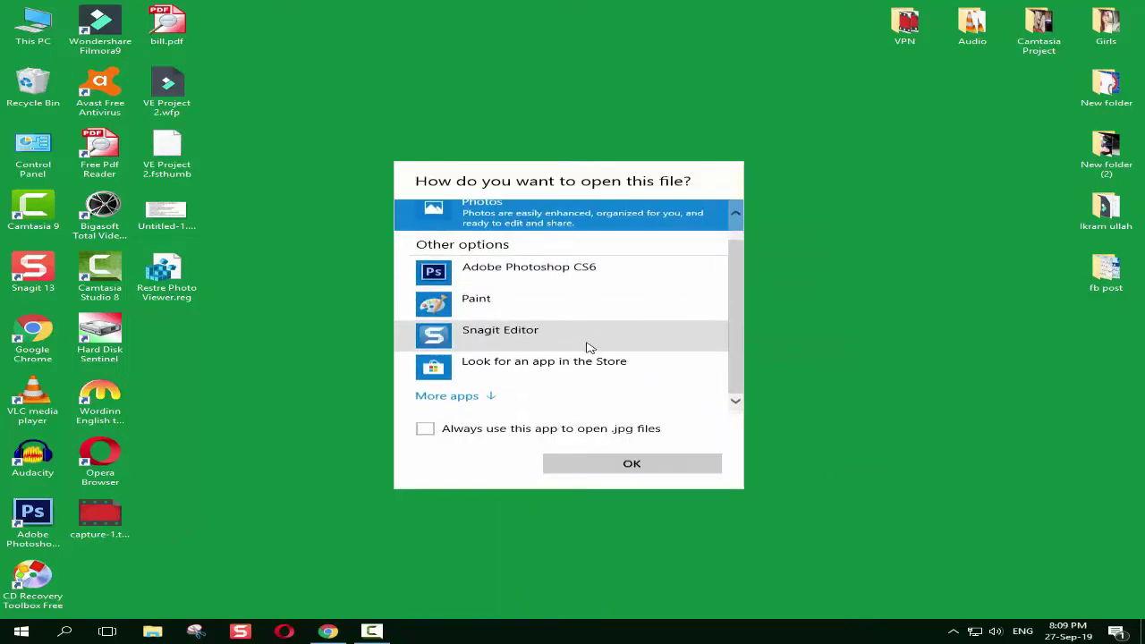
left_click(474, 404)
scroll(551, 385, "down", 2)
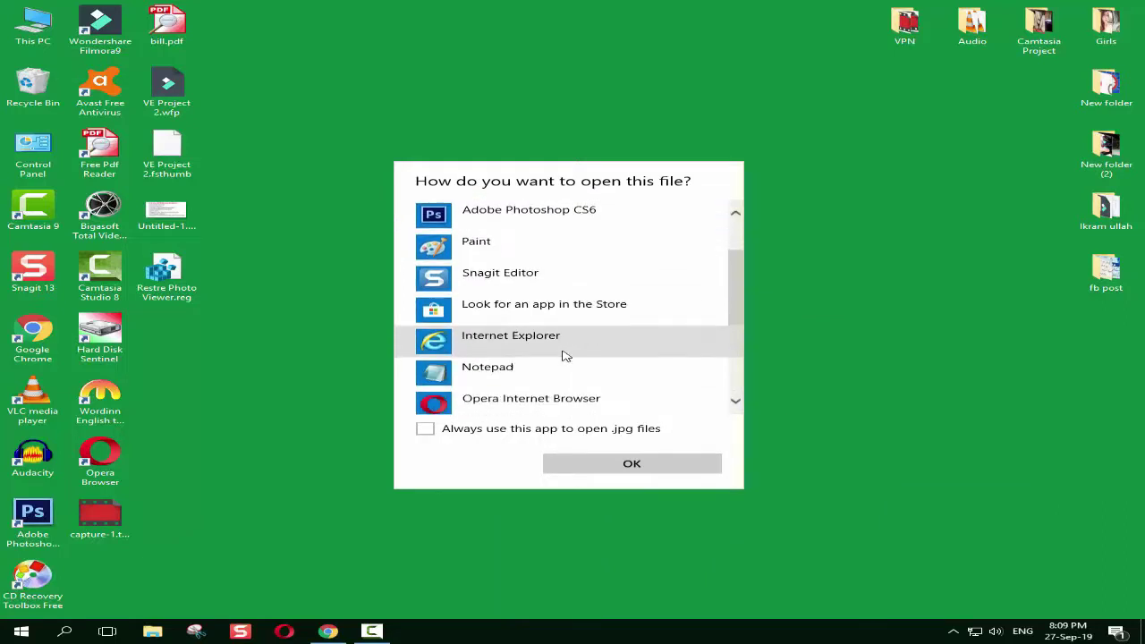
scroll(565, 356, "down", 4)
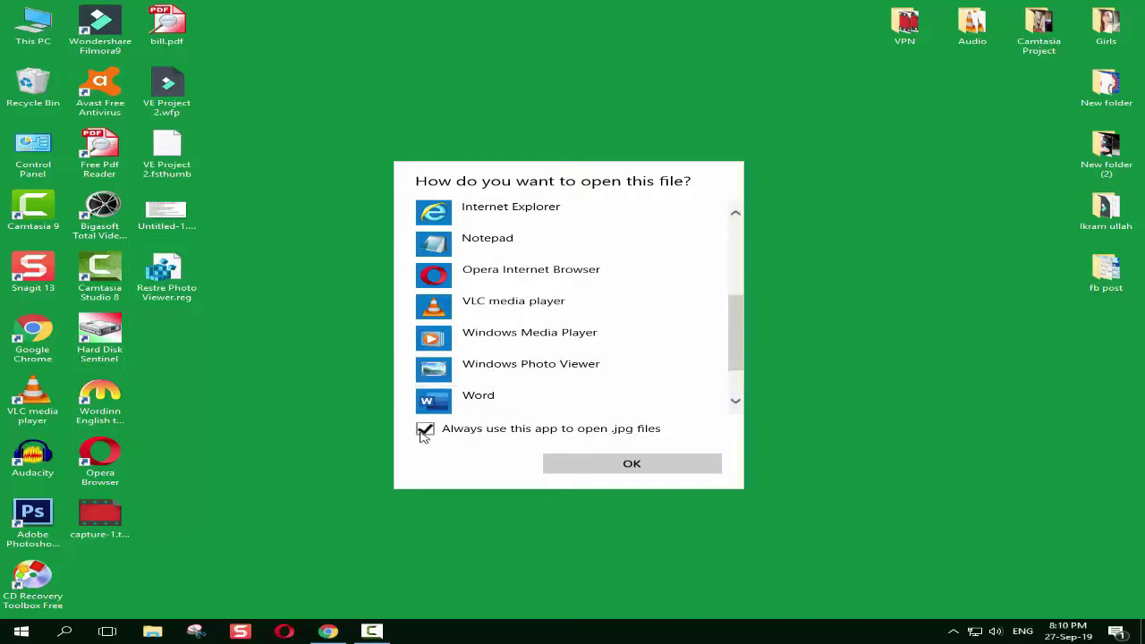
left_click(482, 379)
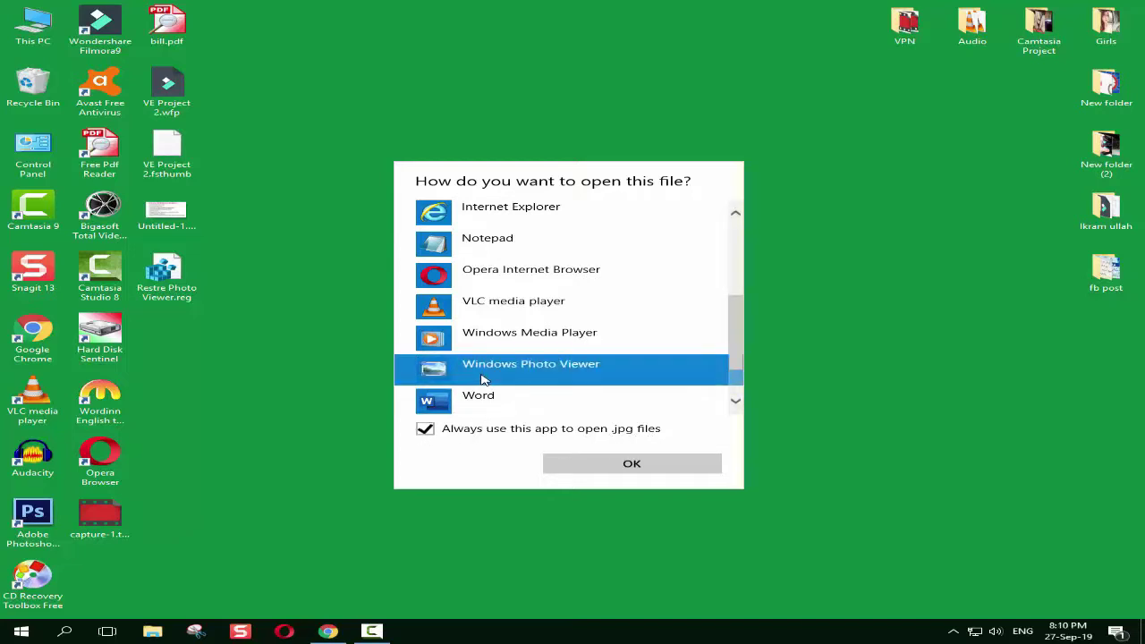
left_click(608, 474)
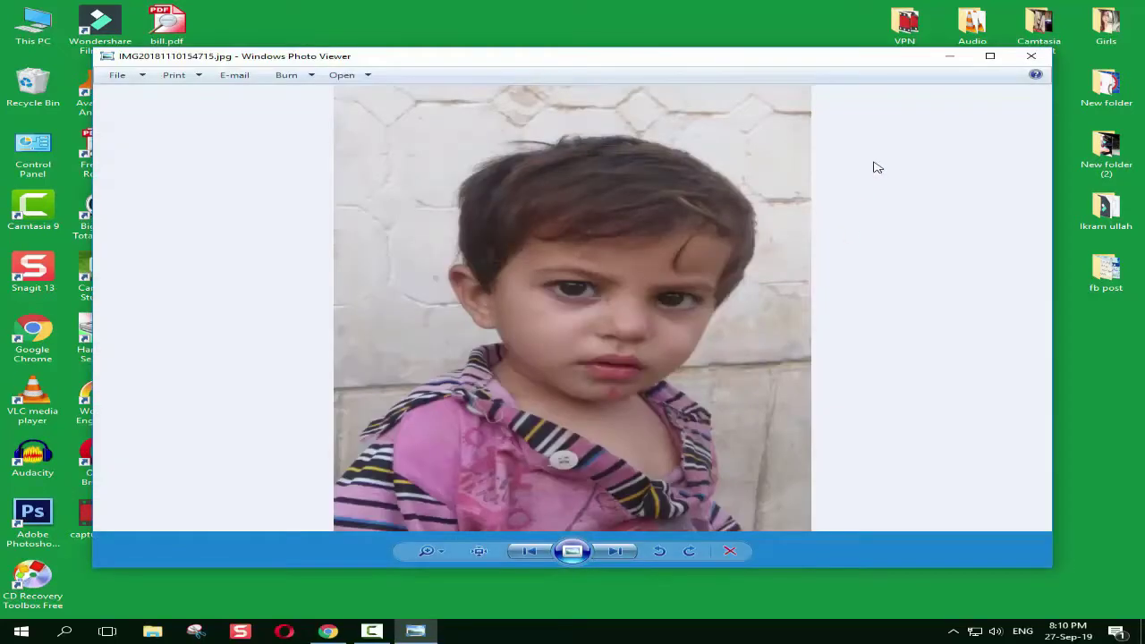
- Maximize the Windows Photo Viewer window and zoom in on the displayed photo
left_click(988, 55)
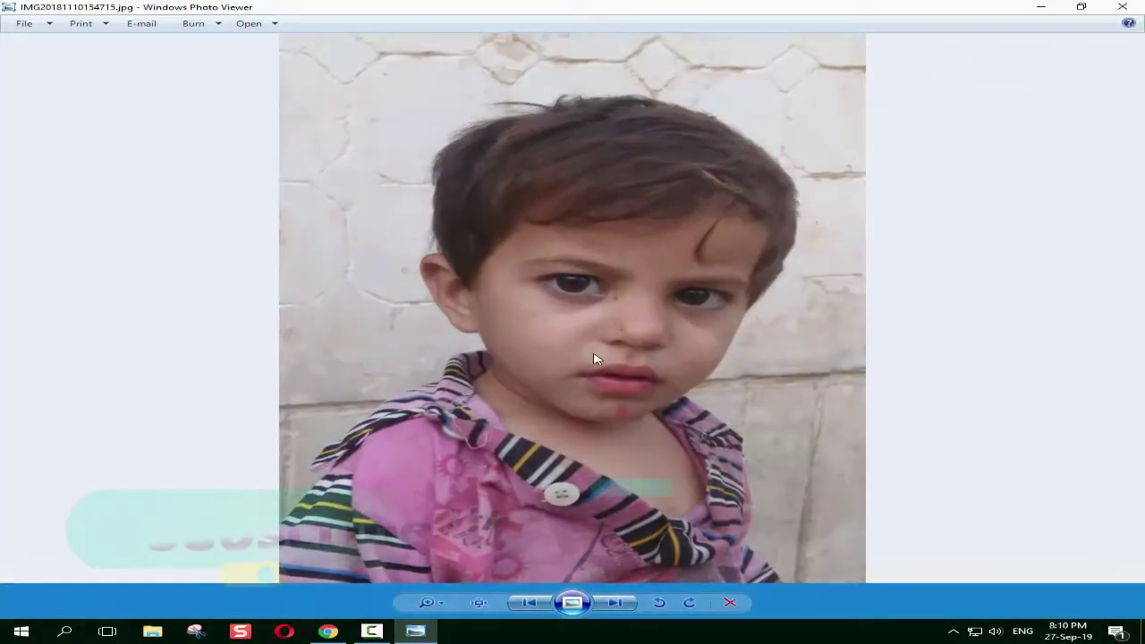
scroll(575, 391, "up", 1)
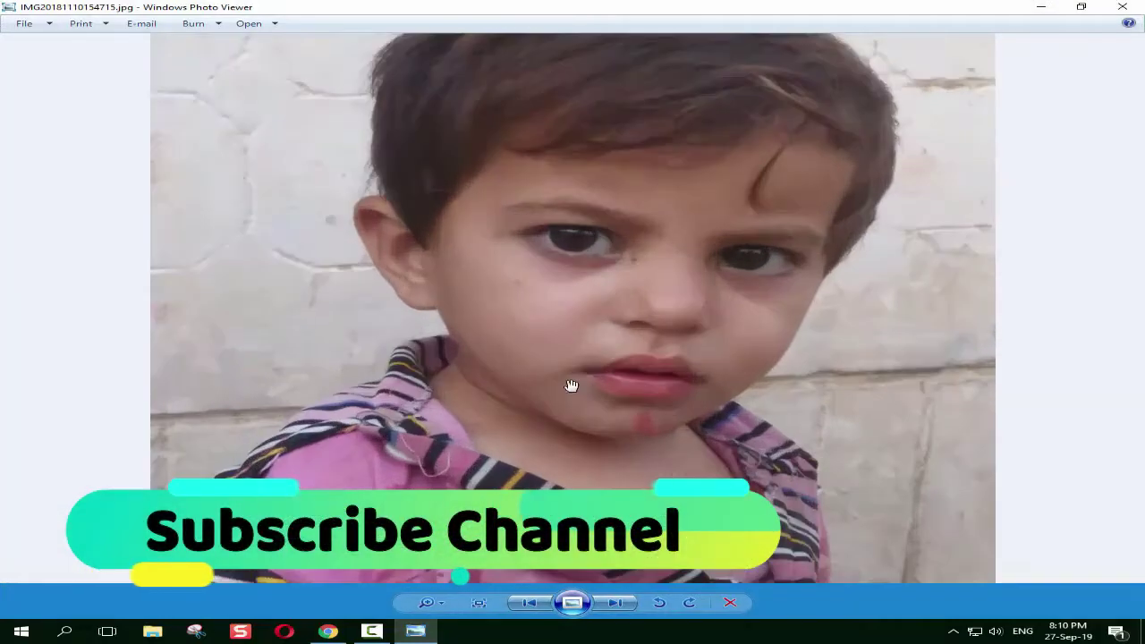